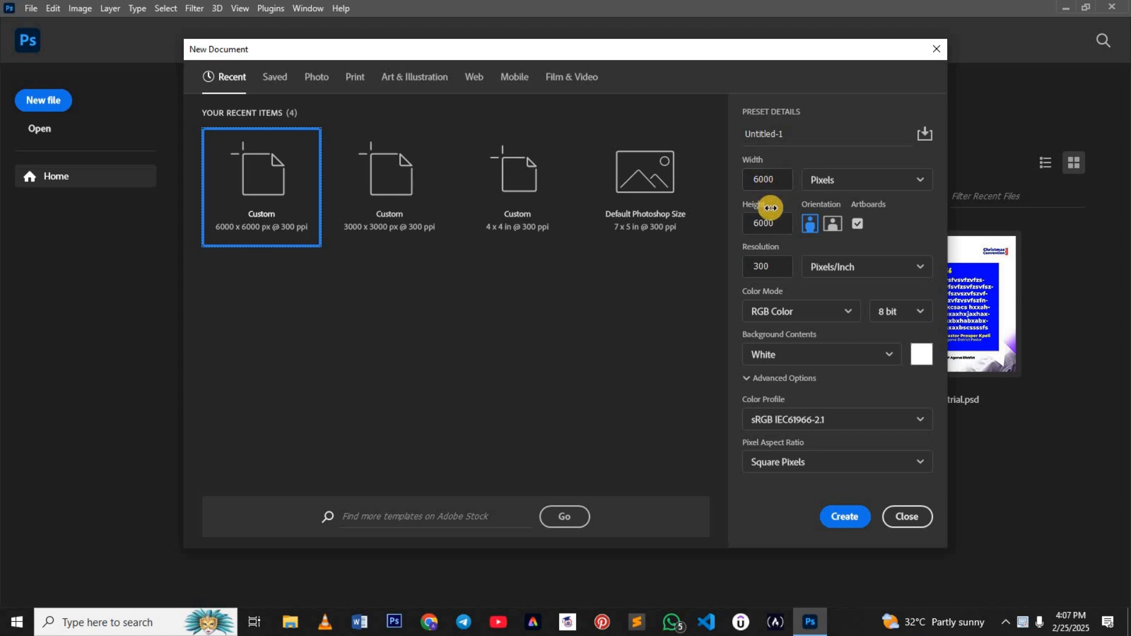
Step: Create a 6000 x 6000 pixel document at 300 pixels/inch with a white background, named "profile picture"
left_click(850, 518)
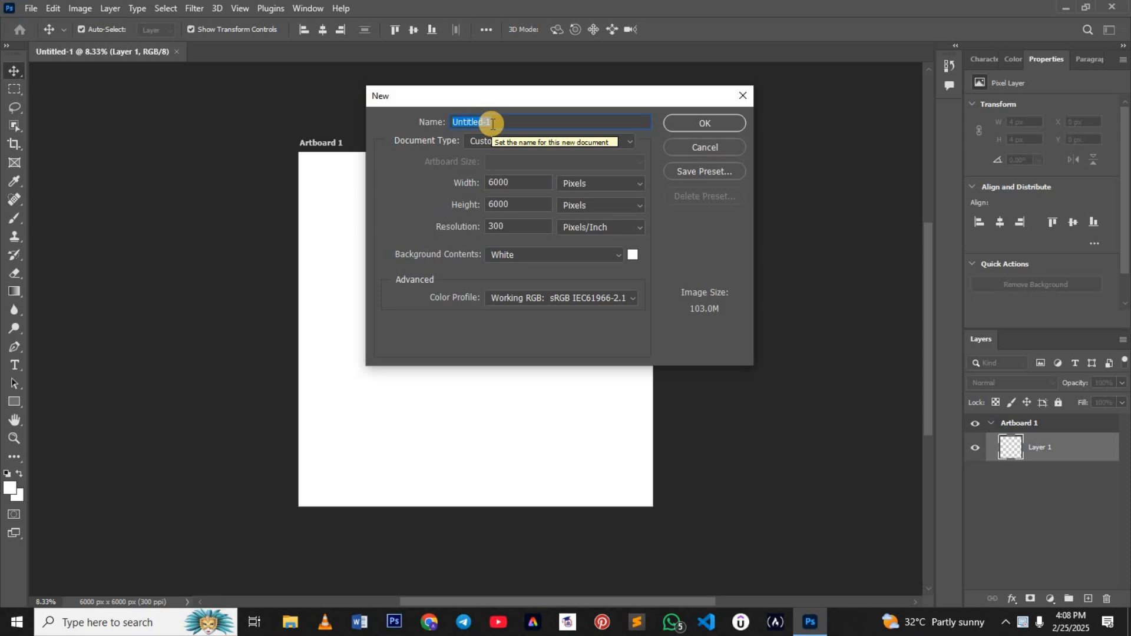
type("p")
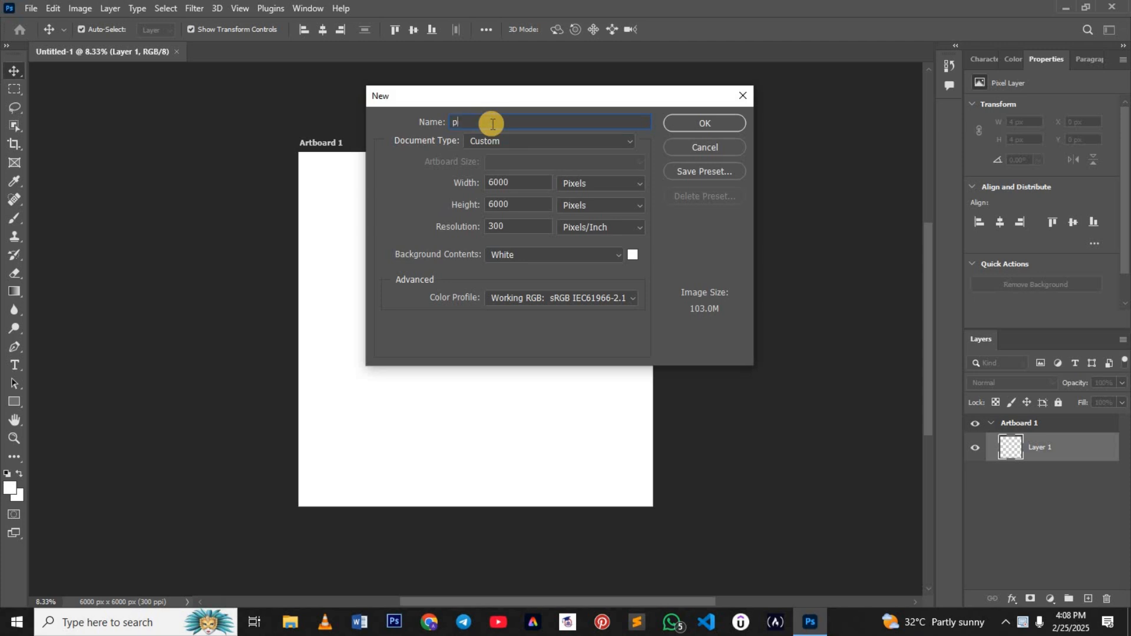
type("rofile pi")
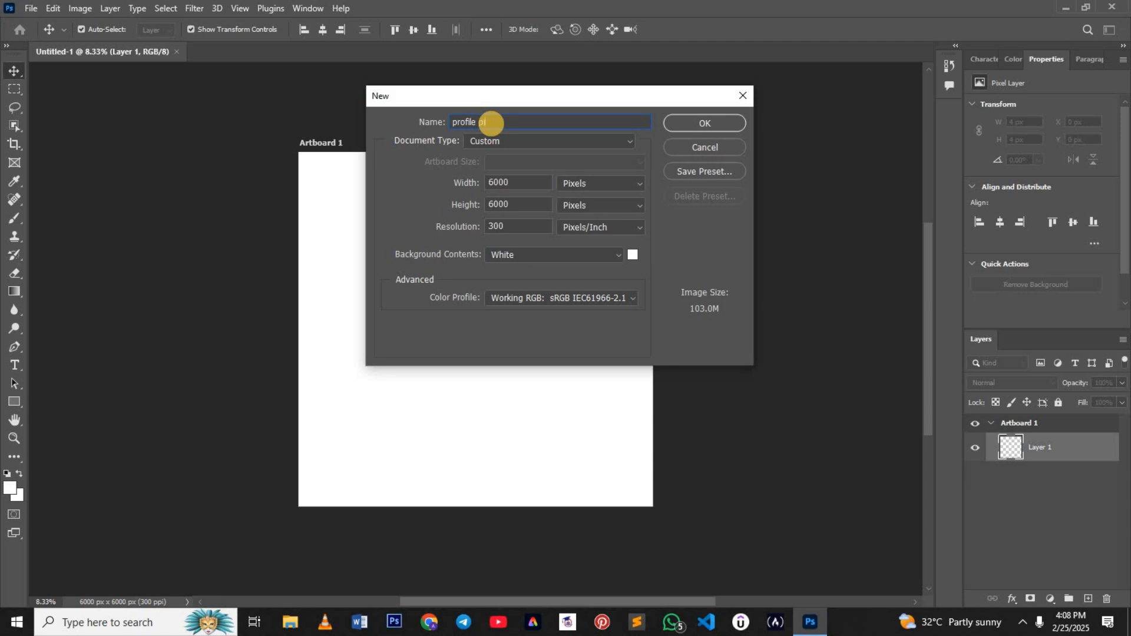
type("cture")
left_click(704, 123)
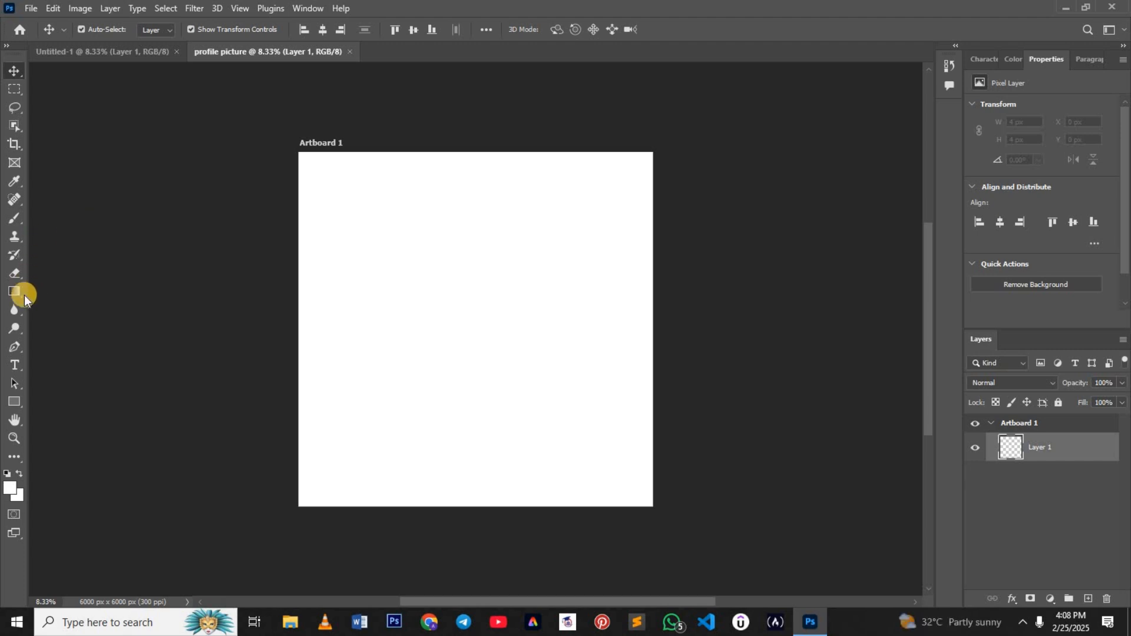
Step: Draw a black circle about 4488 px in diameter with the Ellipse tool and move it to the middle of the artboard
left_click(14, 401)
left_click(61, 414)
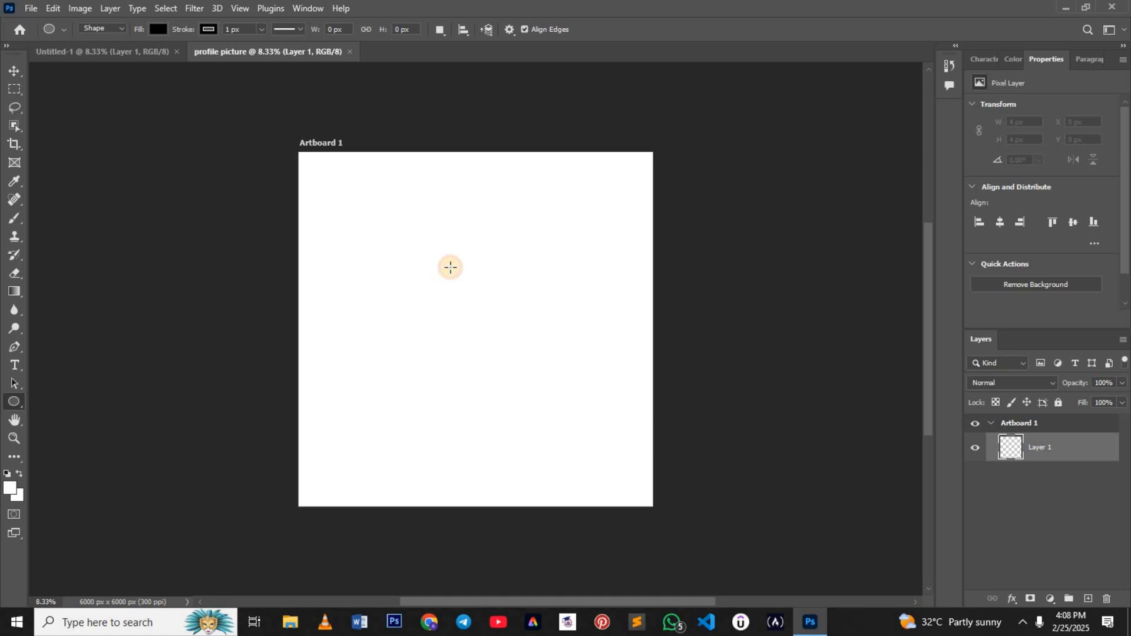
left_click_drag(456, 267, 804, 531)
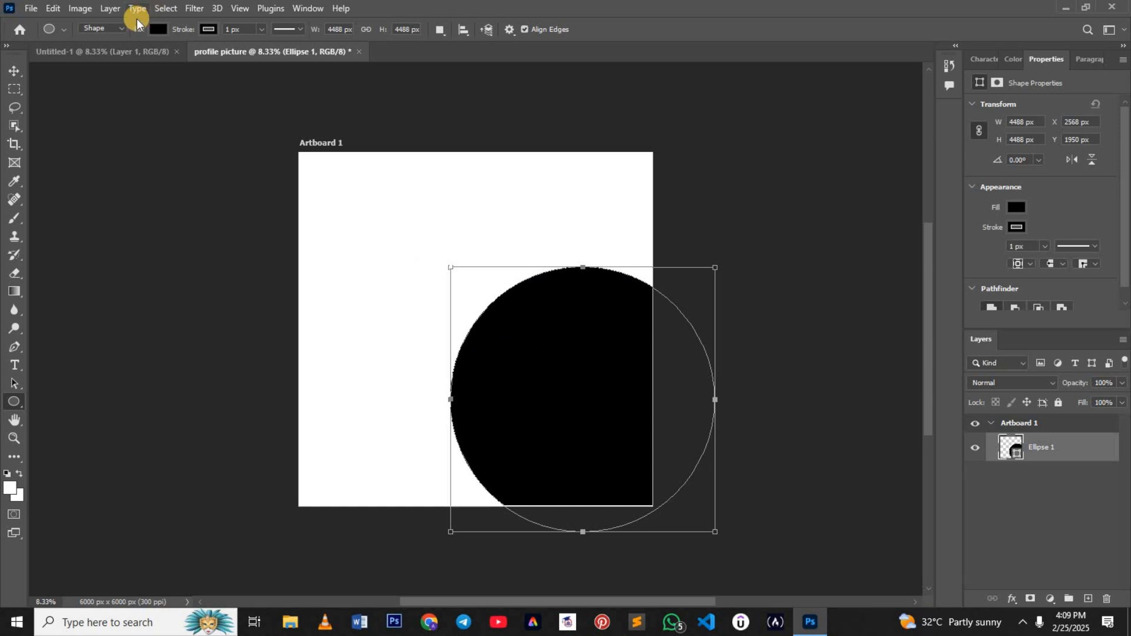
left_click(15, 71)
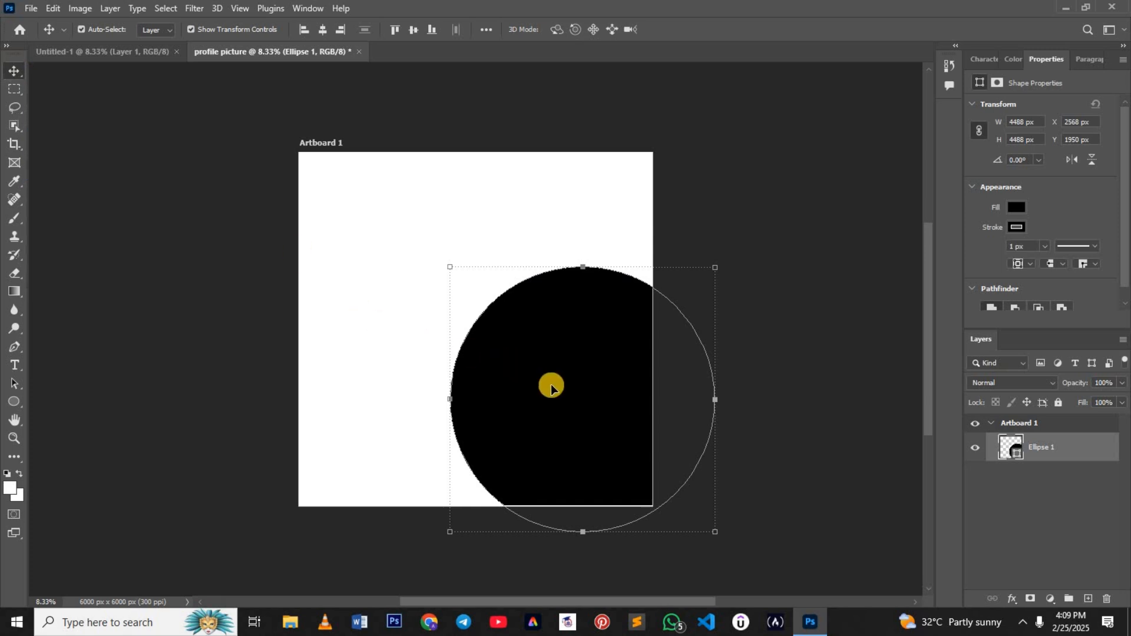
left_click_drag(552, 387, 445, 319)
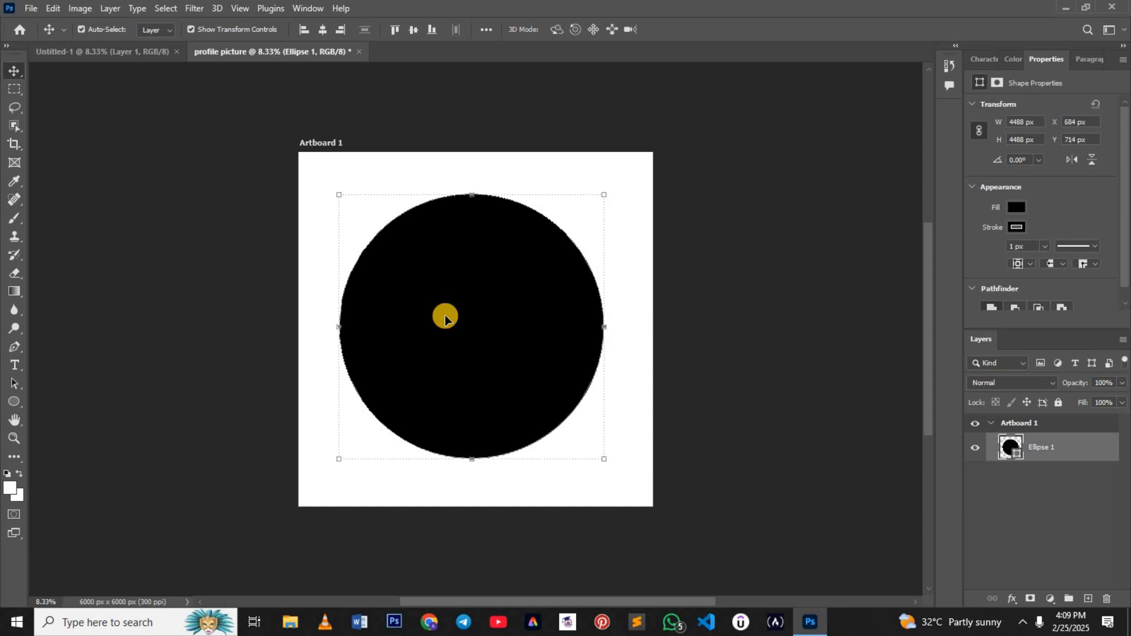
left_click(266, 279)
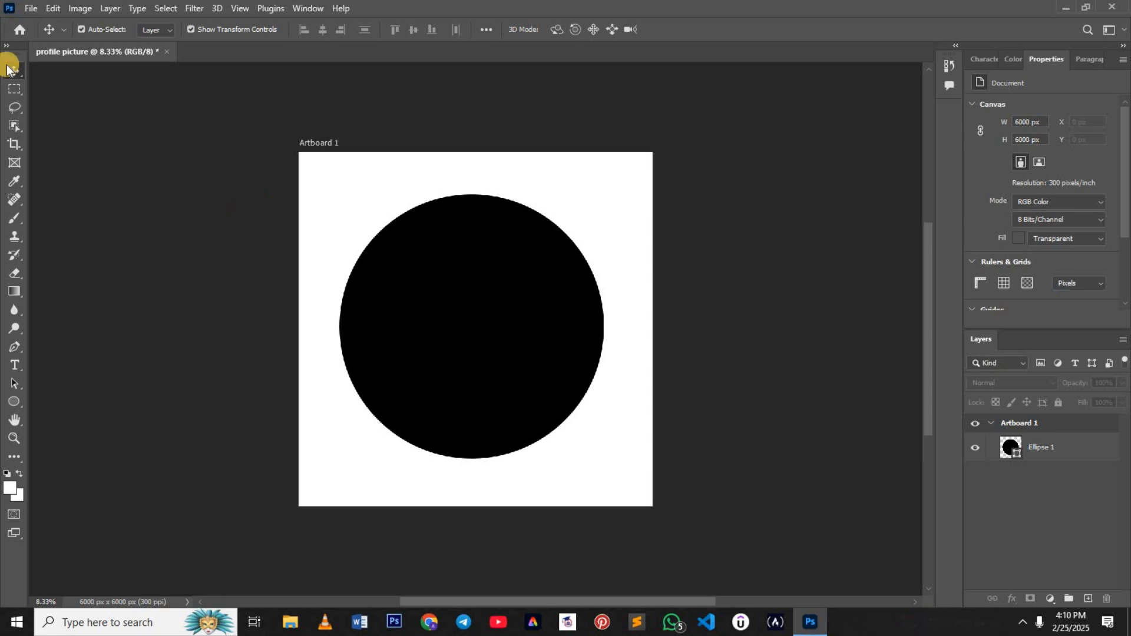
Step: Open the "Article _ Be Proactive" JPG photo from the DESIGNS1 folder
left_click(33, 8)
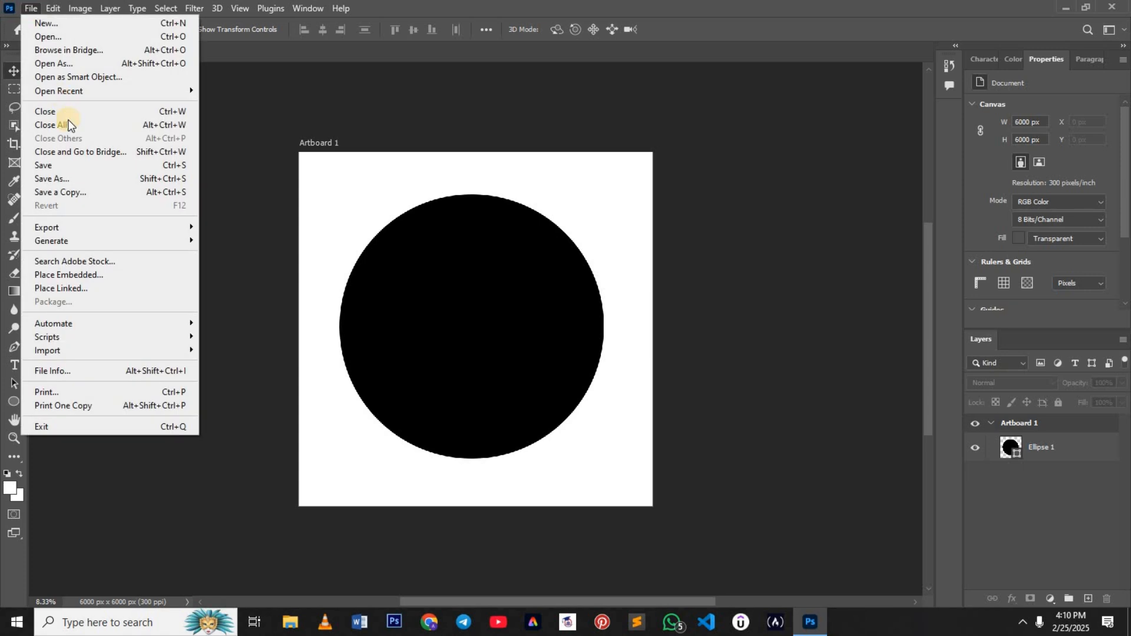
left_click(118, 38)
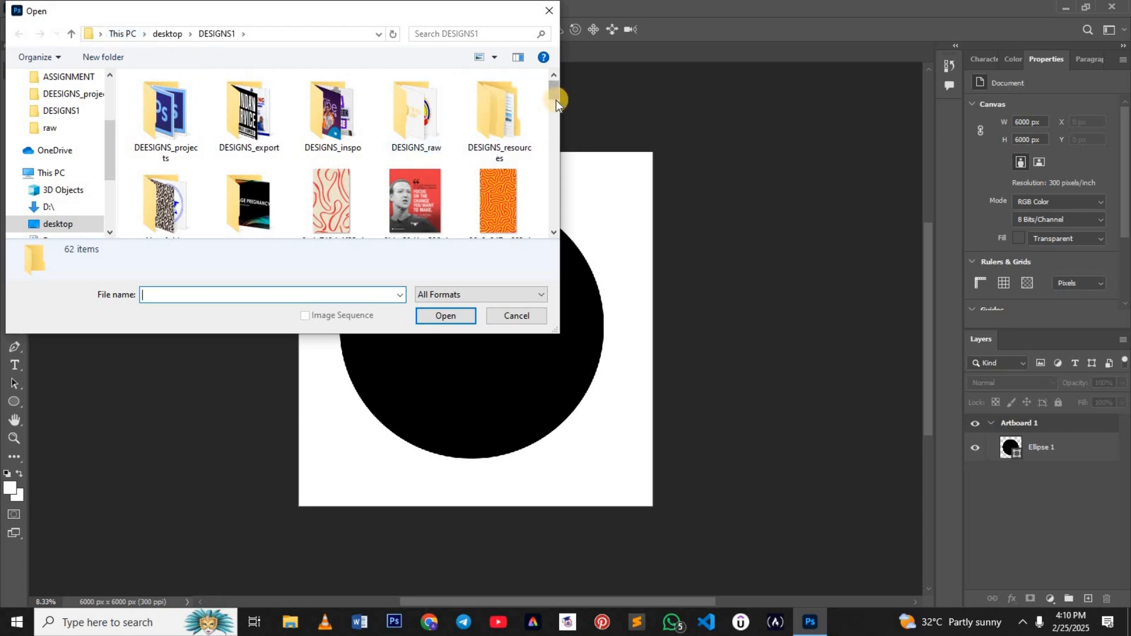
left_click_drag(555, 98, 556, 127)
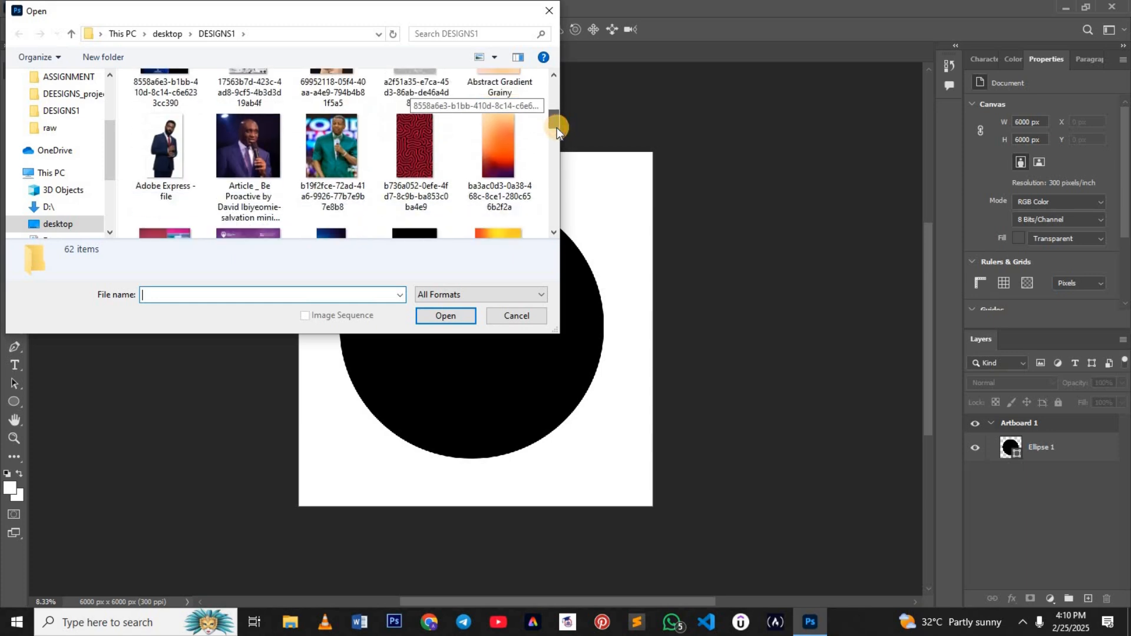
left_click(261, 141)
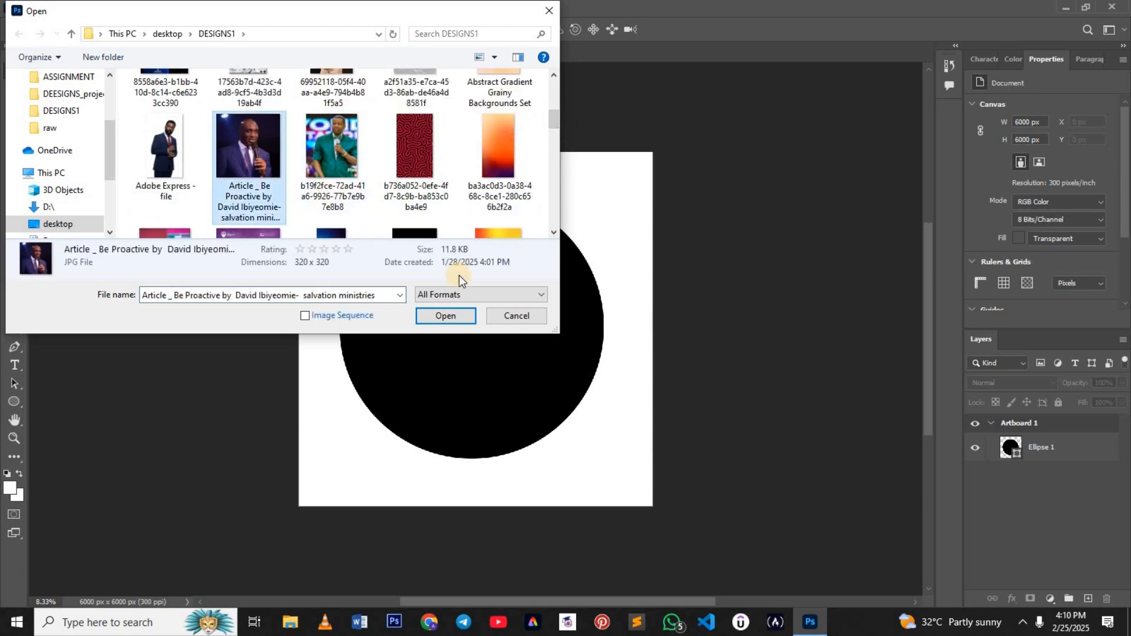
left_click(452, 317)
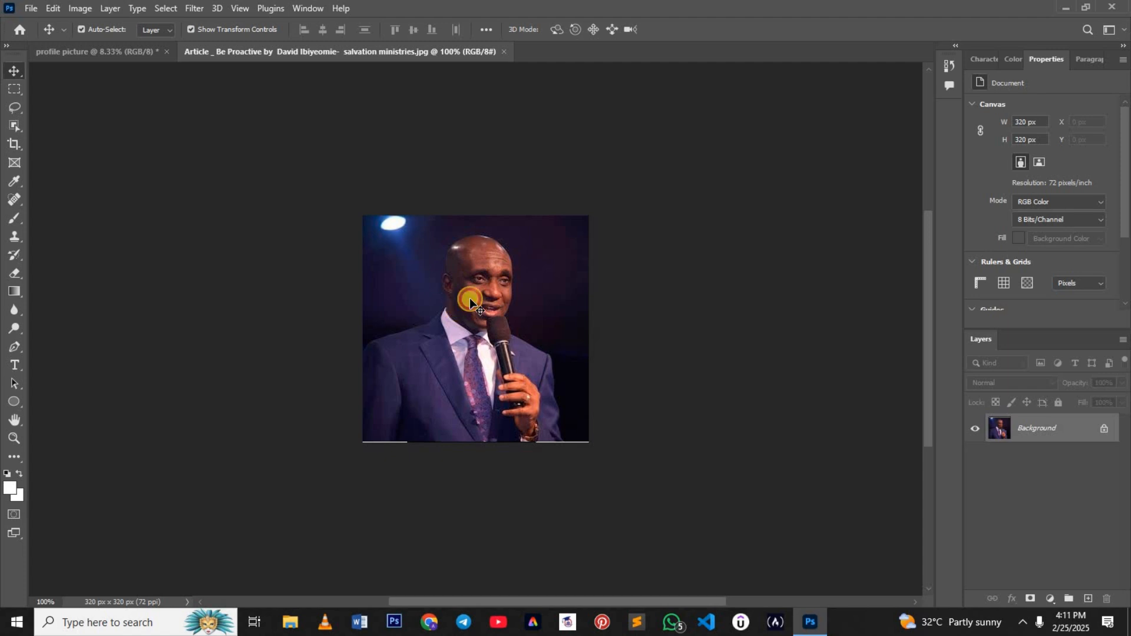
Step: Copy the photo into the profile picture document and enlarge it to about 5376 px square so it covers the black circle
left_click_drag(469, 298, 377, 263)
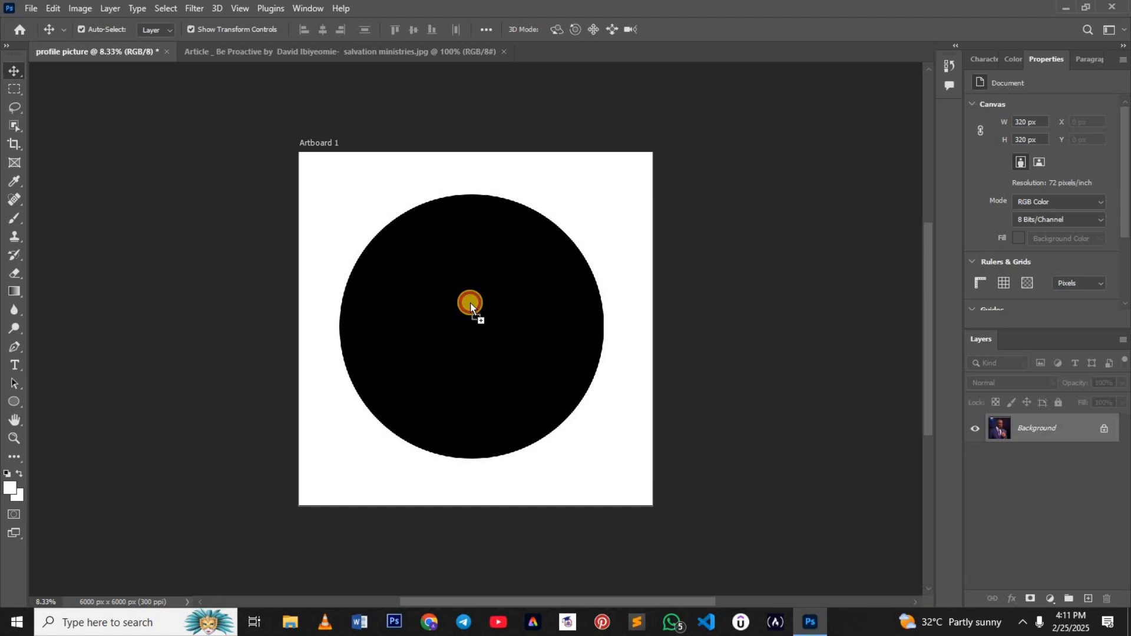
mouse_move(470, 304)
left_mouse_down()
mouse_move(485, 299)
mouse_move(459, 312)
left_mouse_up()
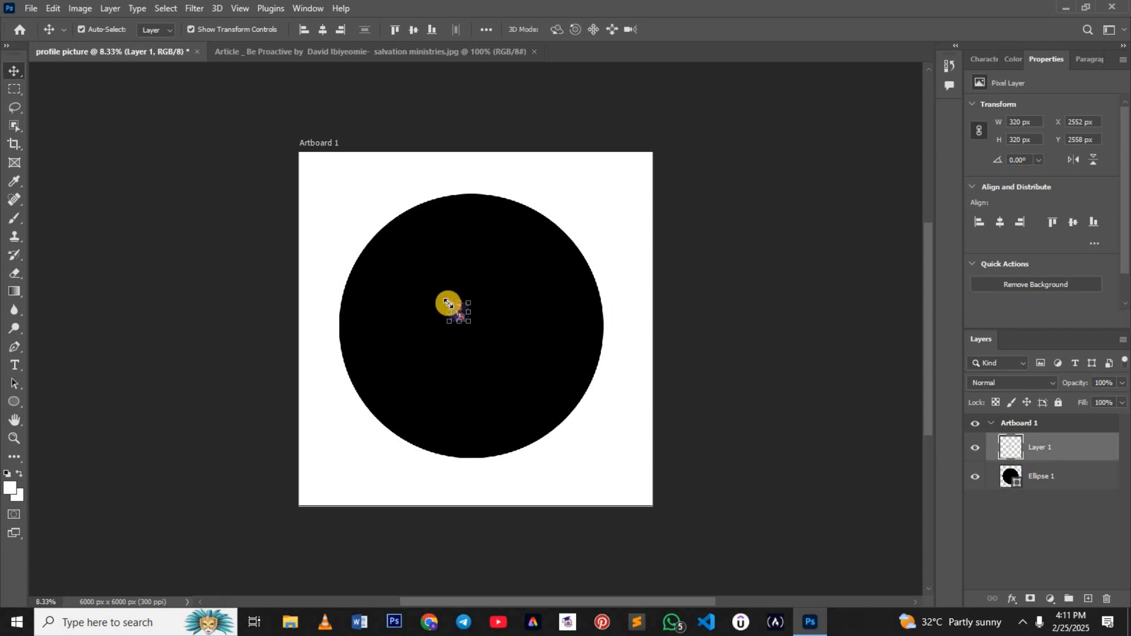
left_click_drag(449, 304, 349, 203)
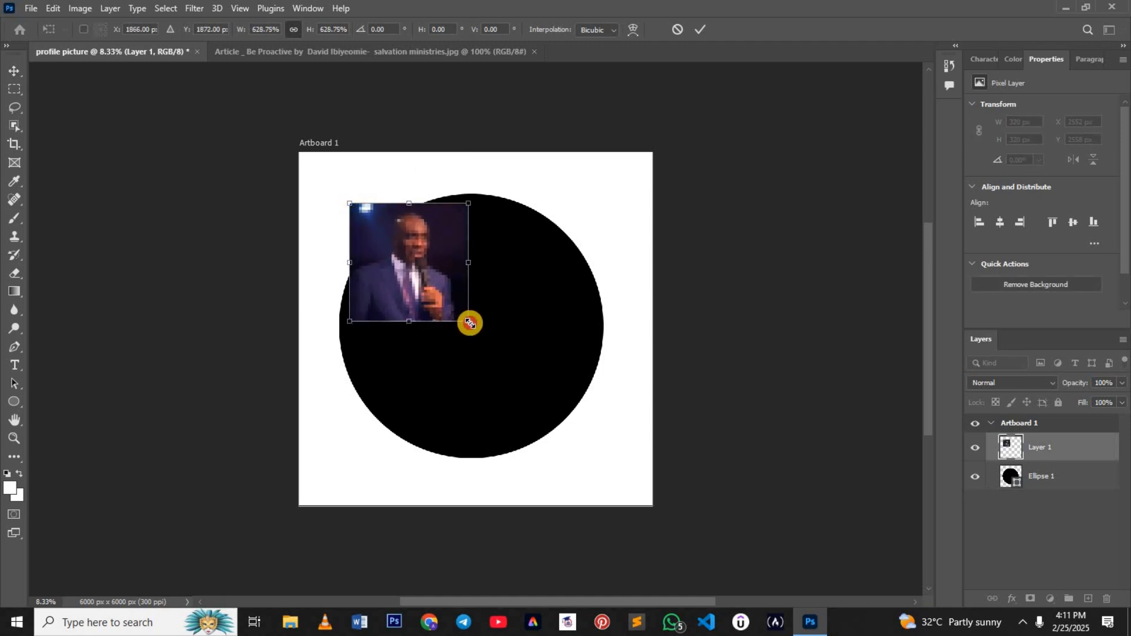
left_click_drag(468, 321, 633, 488)
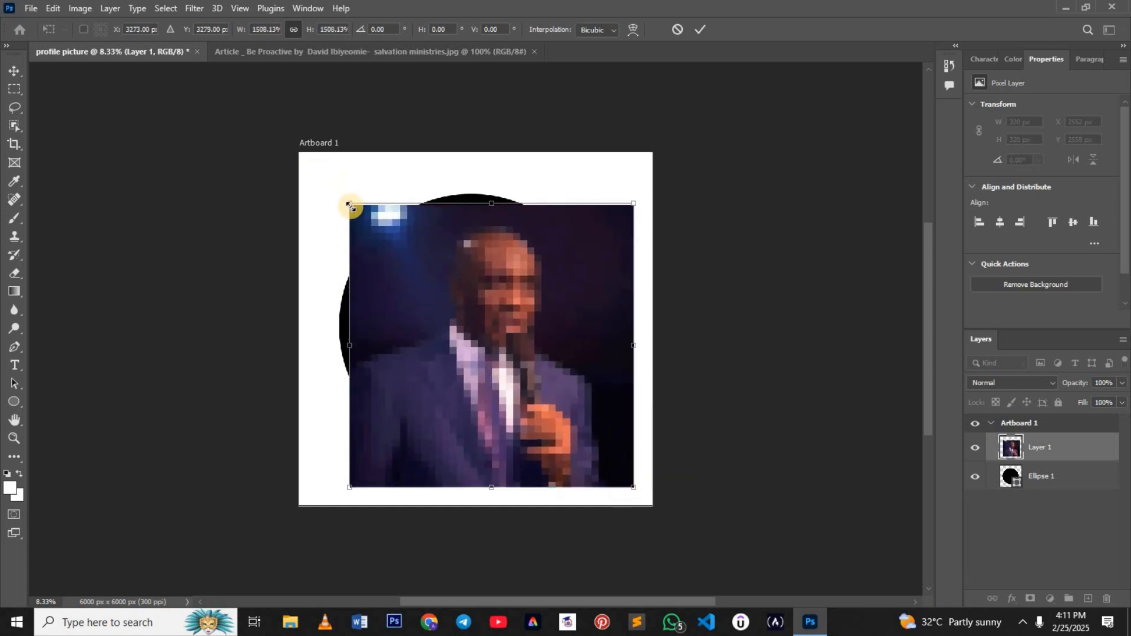
left_click_drag(349, 204, 316, 171)
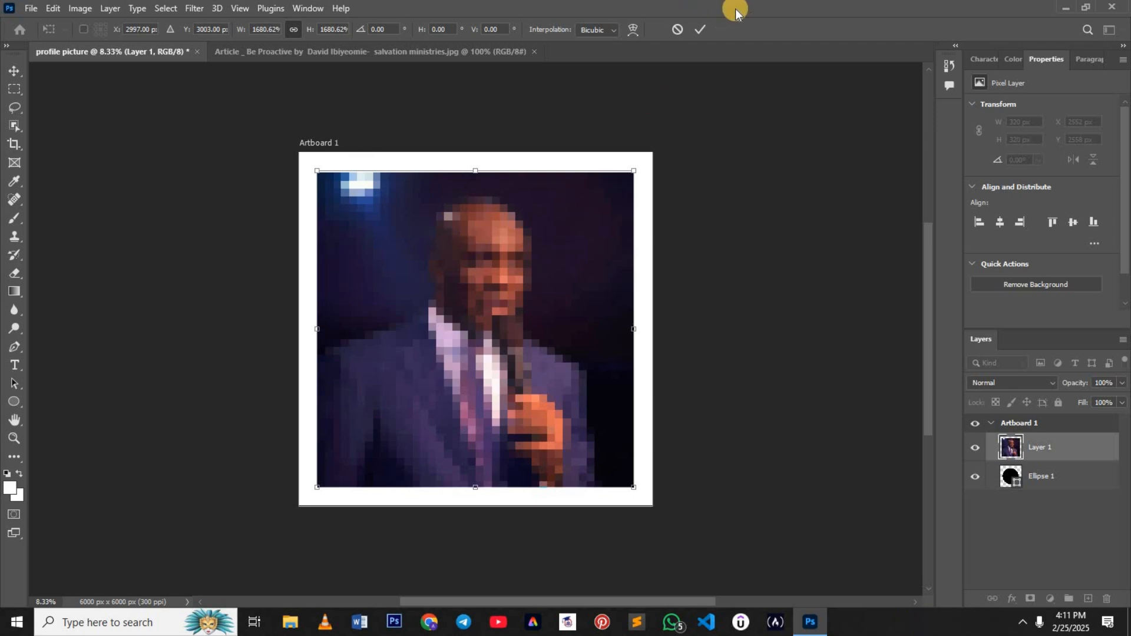
left_click(700, 28)
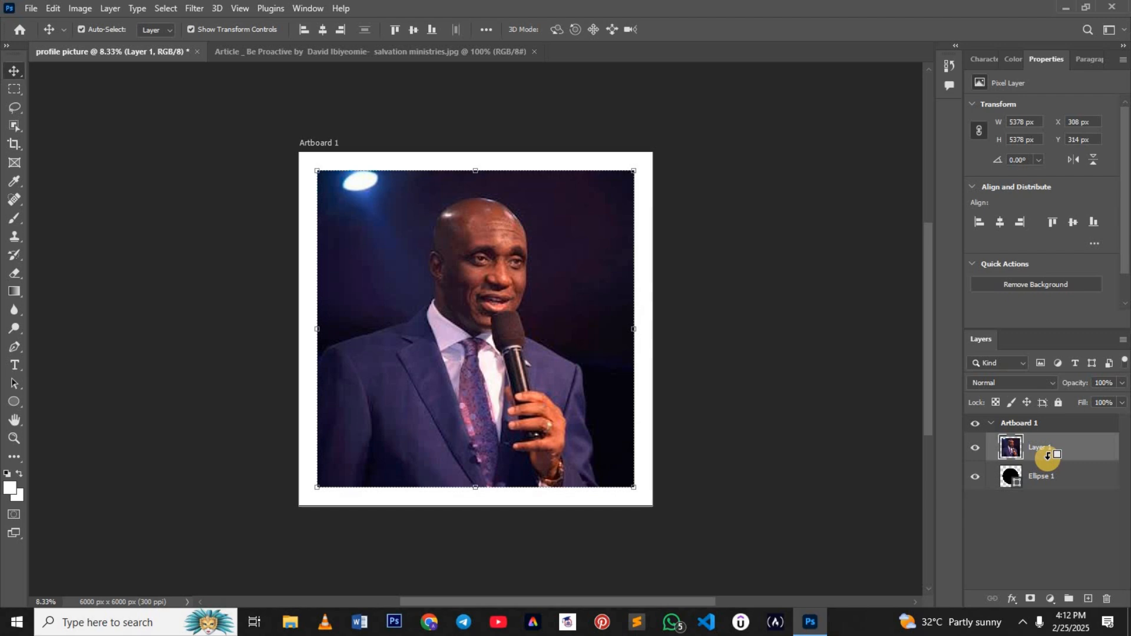
Step: Clip the photo layer to the ellipse and shift it slightly down and left to frame the face within the circle
left_click(1048, 461, "alt")
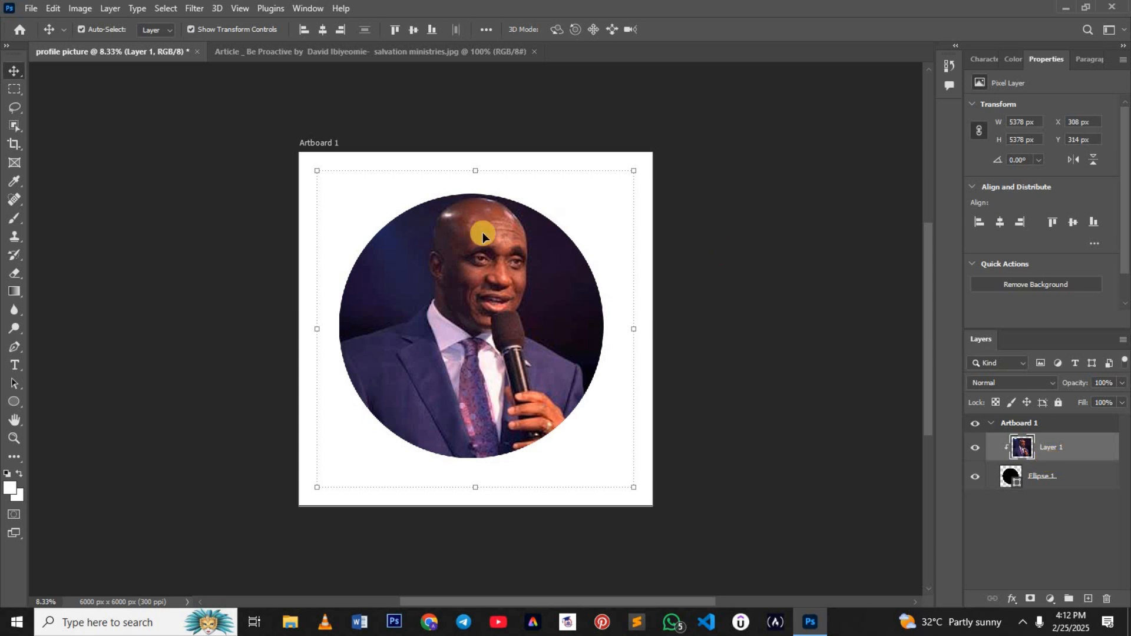
left_click_drag(497, 305, 498, 311)
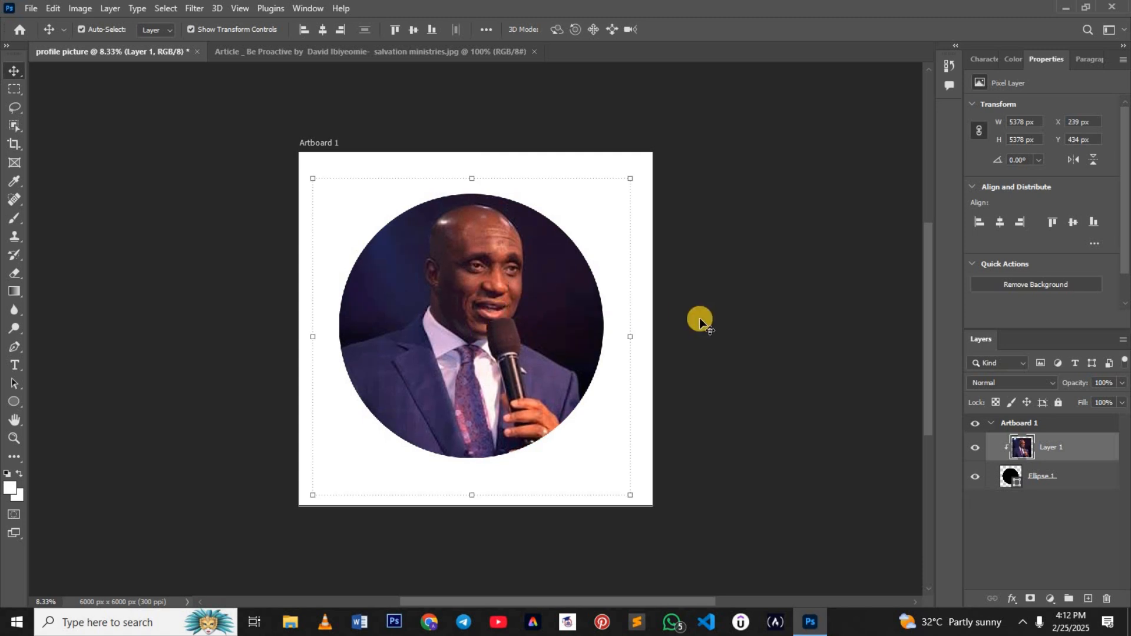
left_click(784, 361)
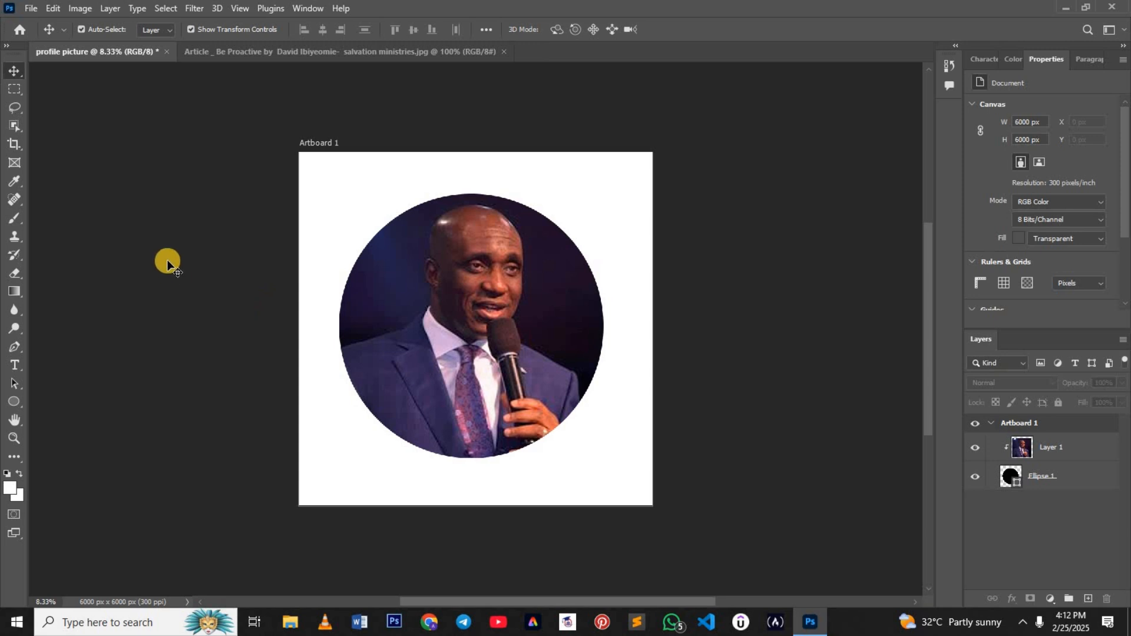
left_click(11, 367)
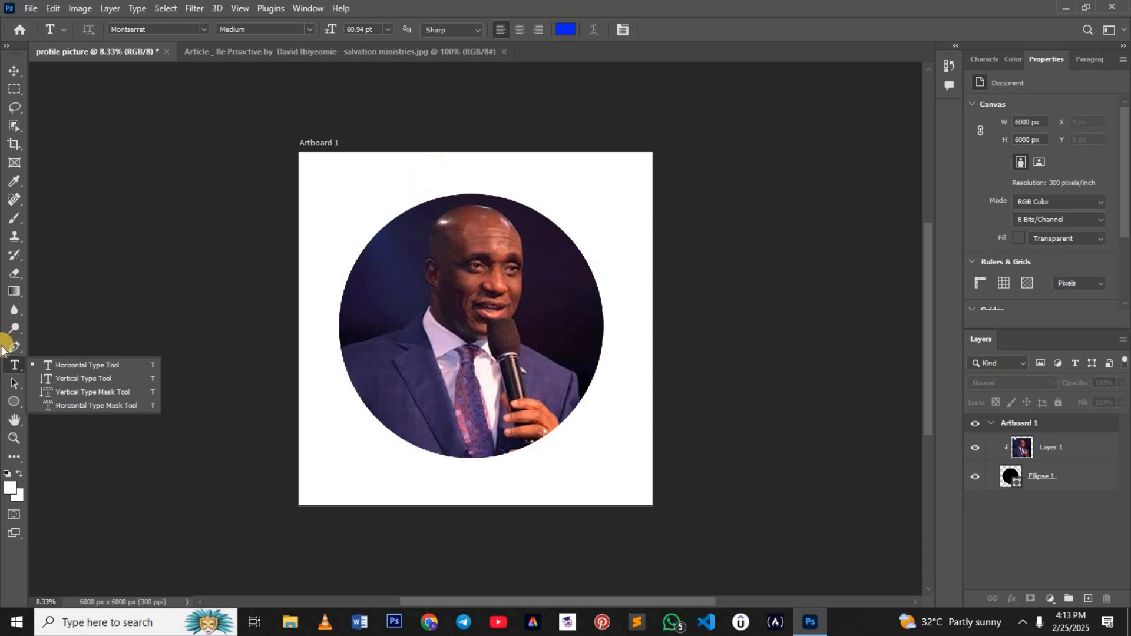
left_click(14, 364)
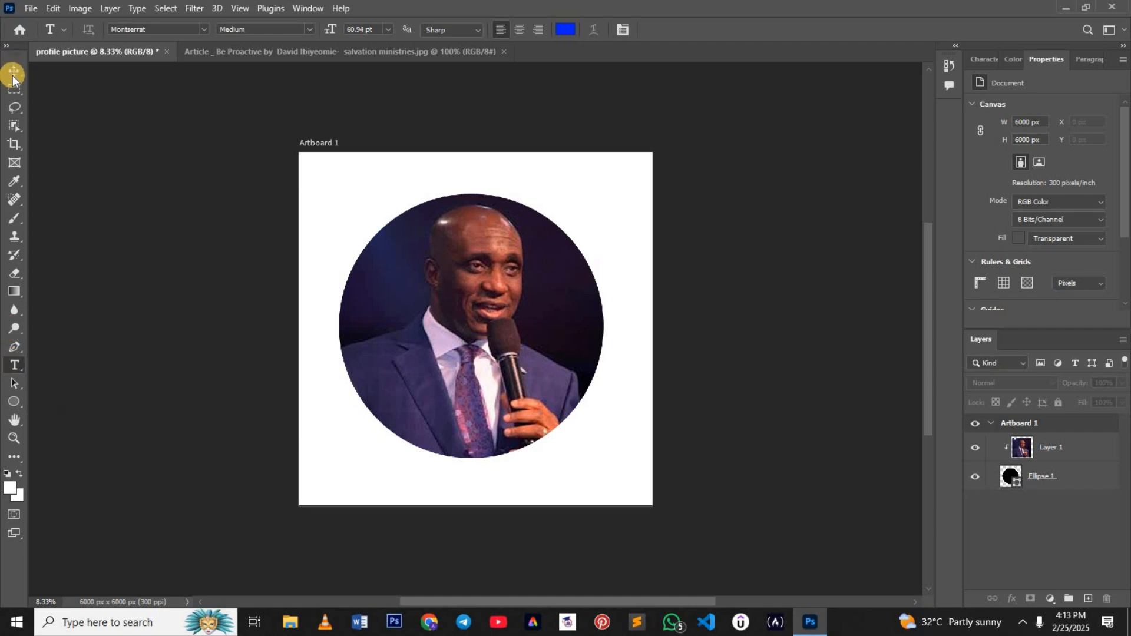
left_click(14, 77)
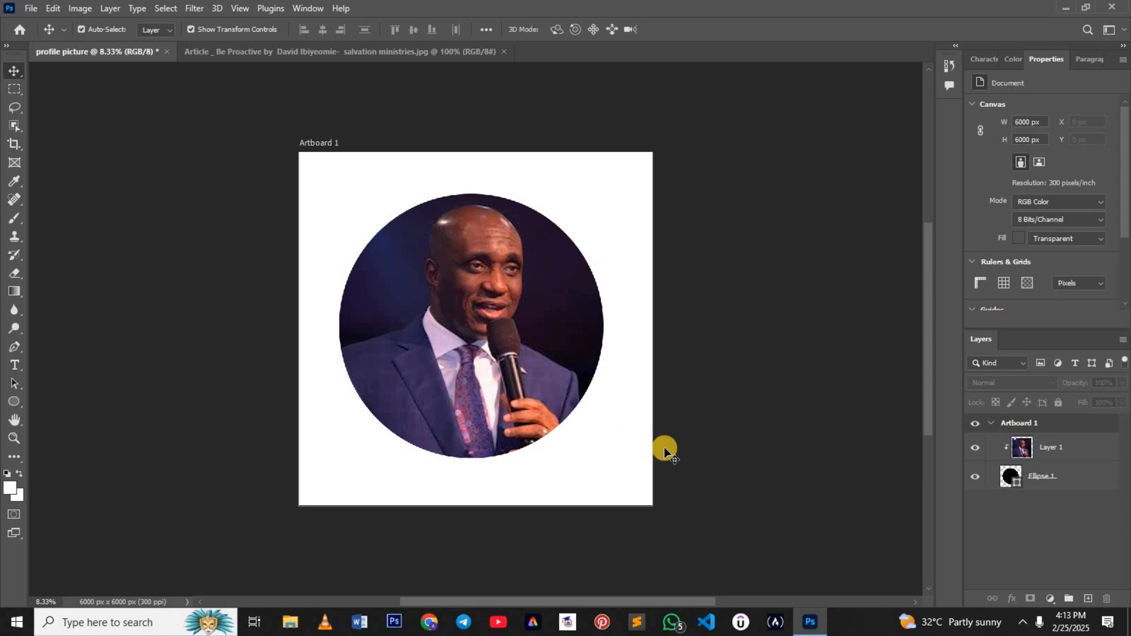
Step: Merge the clipped photo layer and the ellipse layer into a single layer
left_click(1071, 452)
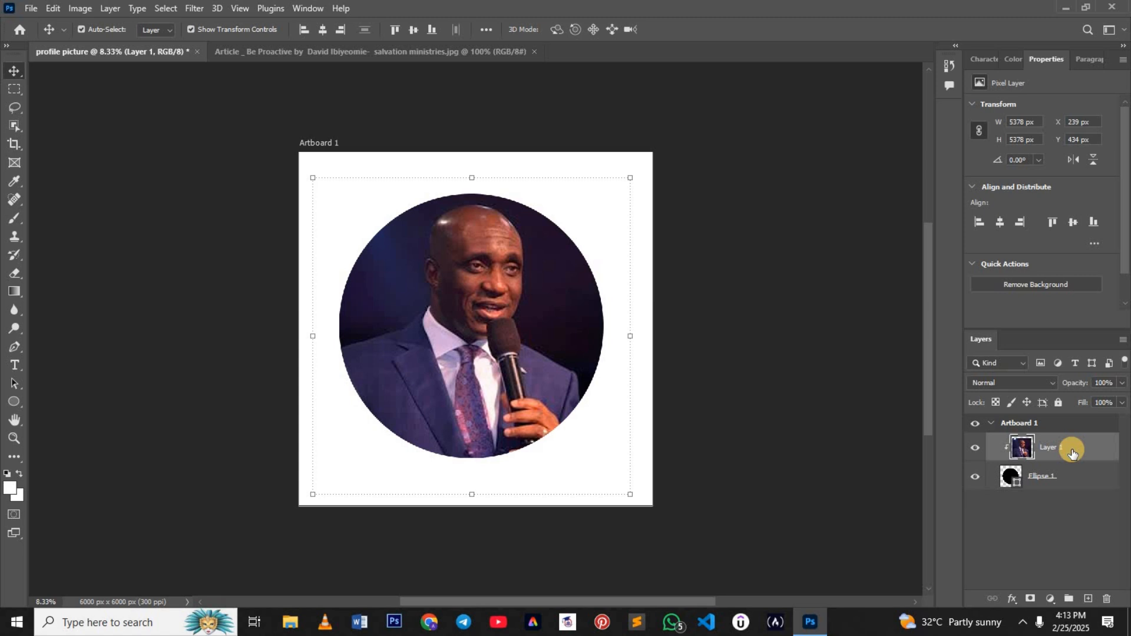
key("ctrl")
left_click(1075, 473, "ctrl")
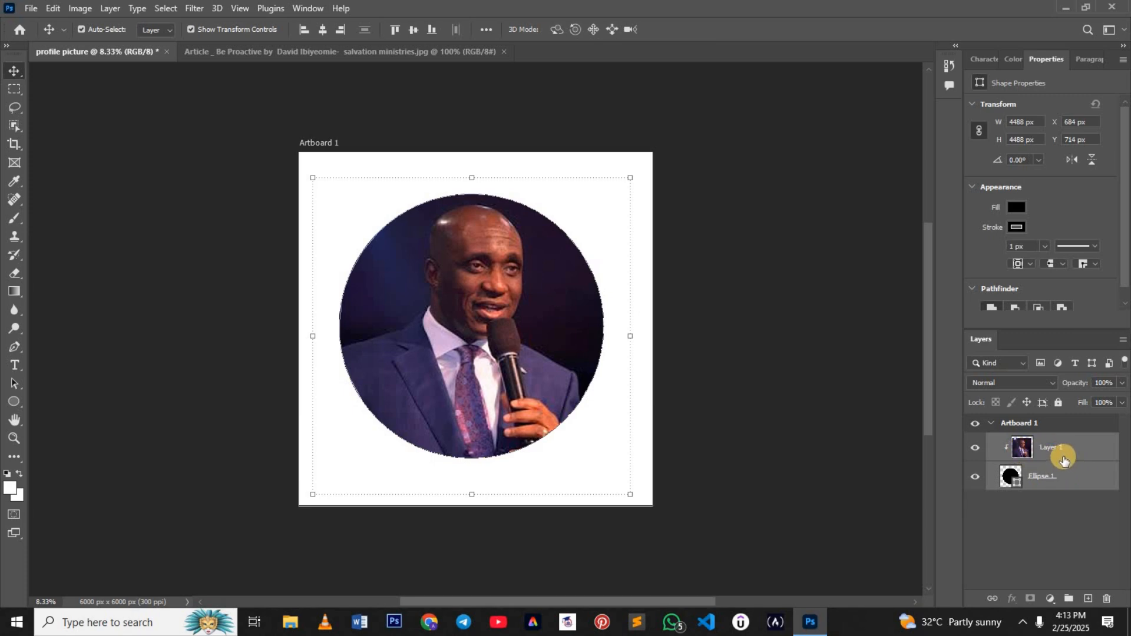
right_click(1063, 457)
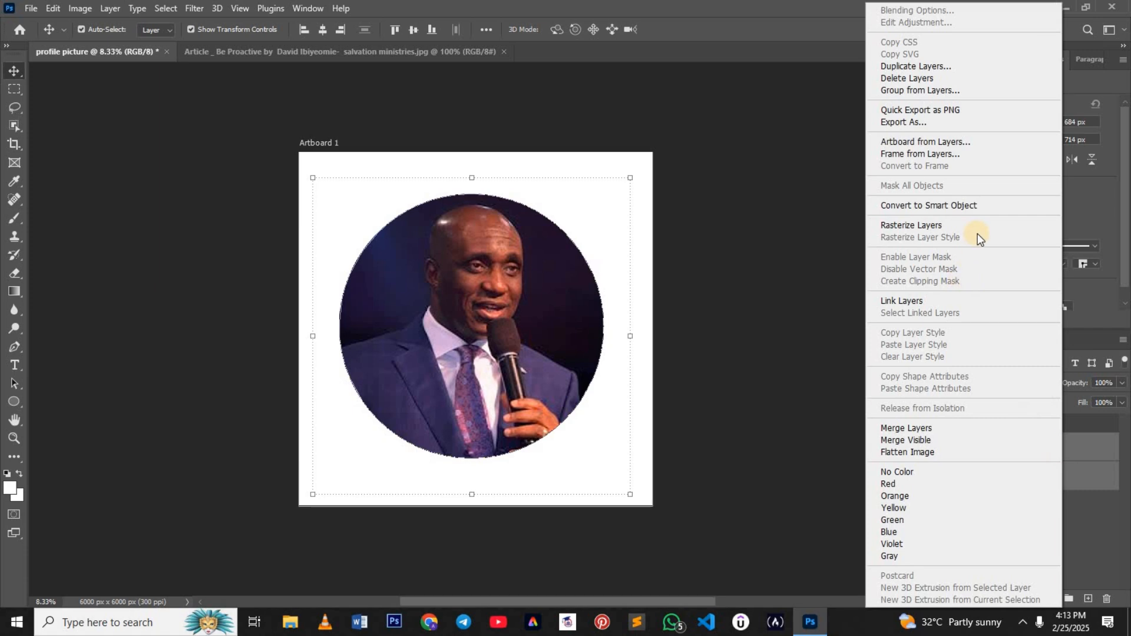
left_click(931, 427)
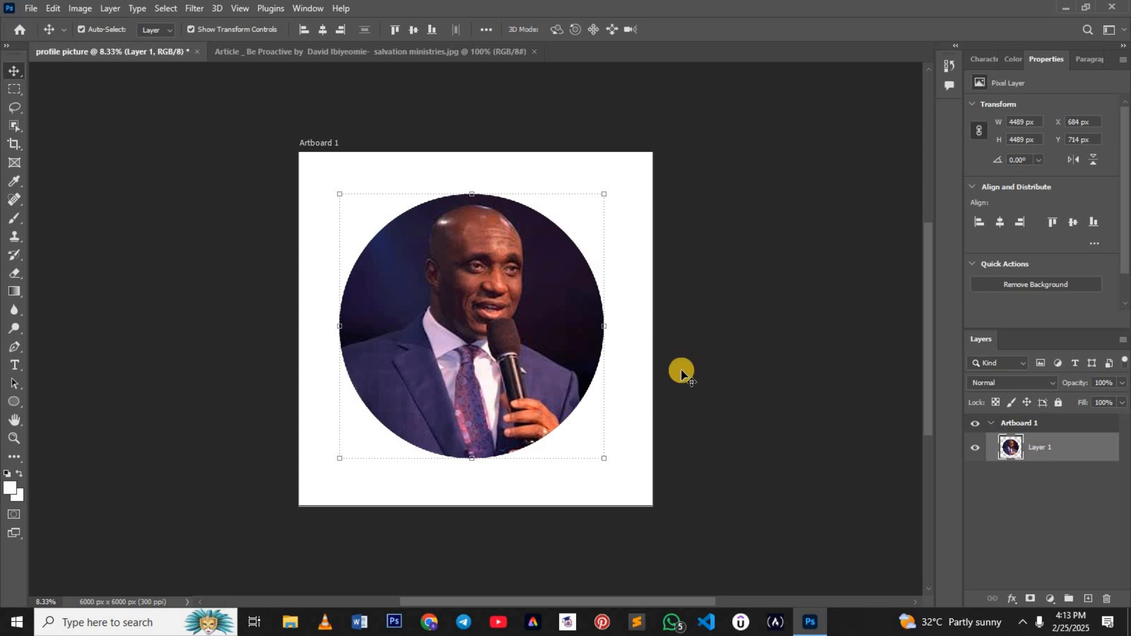
Step: Scale the circular photo down to about 75% and centre it horizontally in the upper part of the artboard
left_click_drag(602, 459, 537, 391)
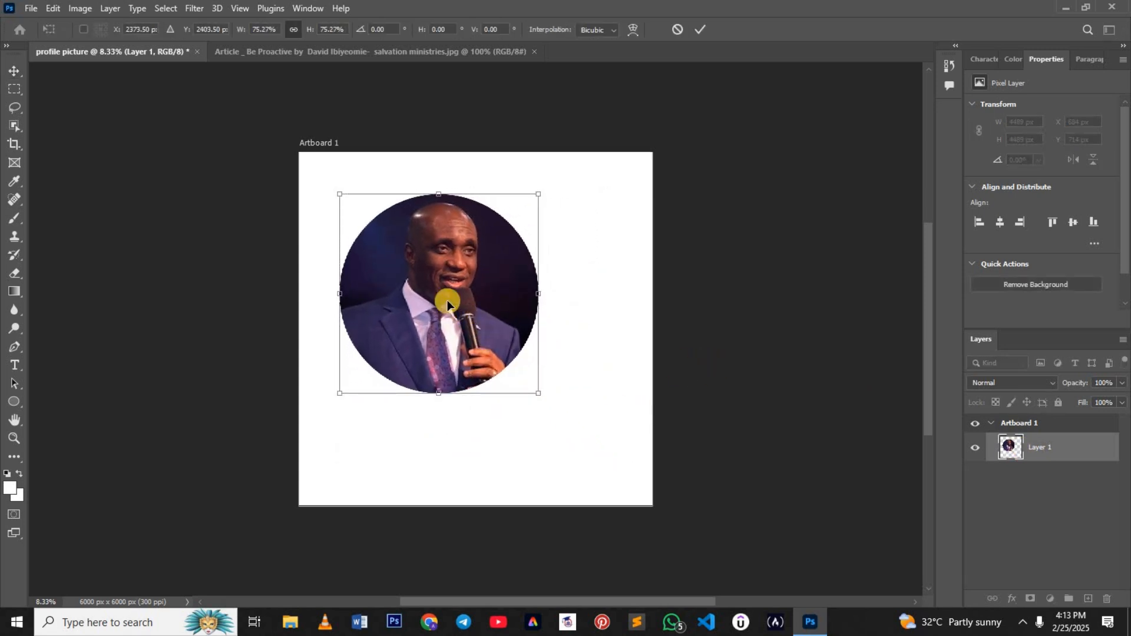
left_click_drag(447, 304, 482, 305)
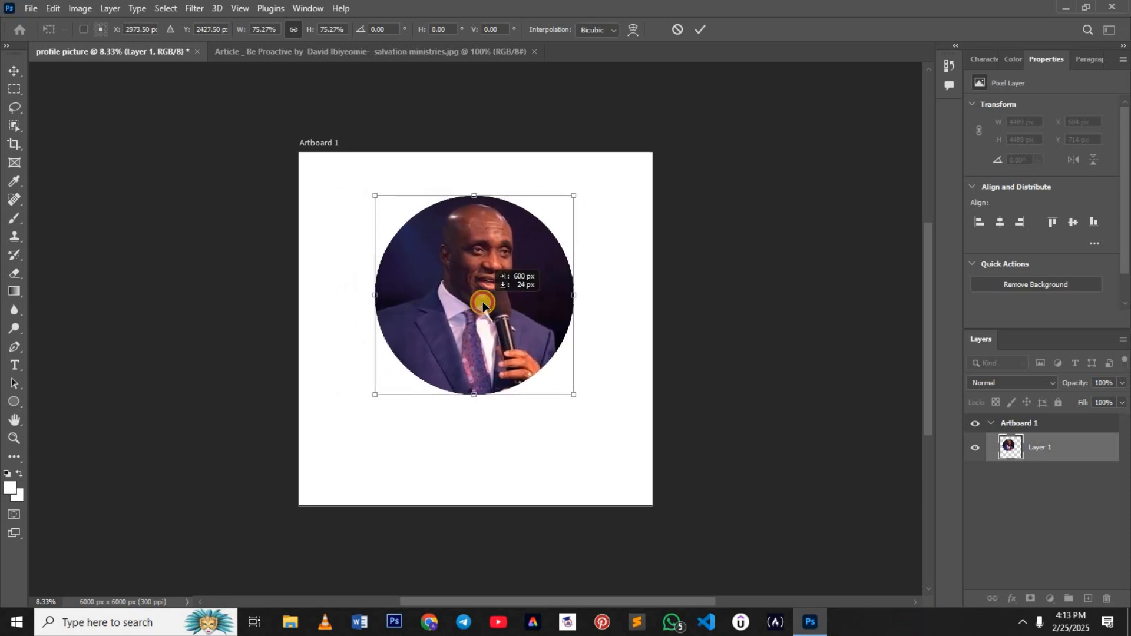
left_click(697, 31)
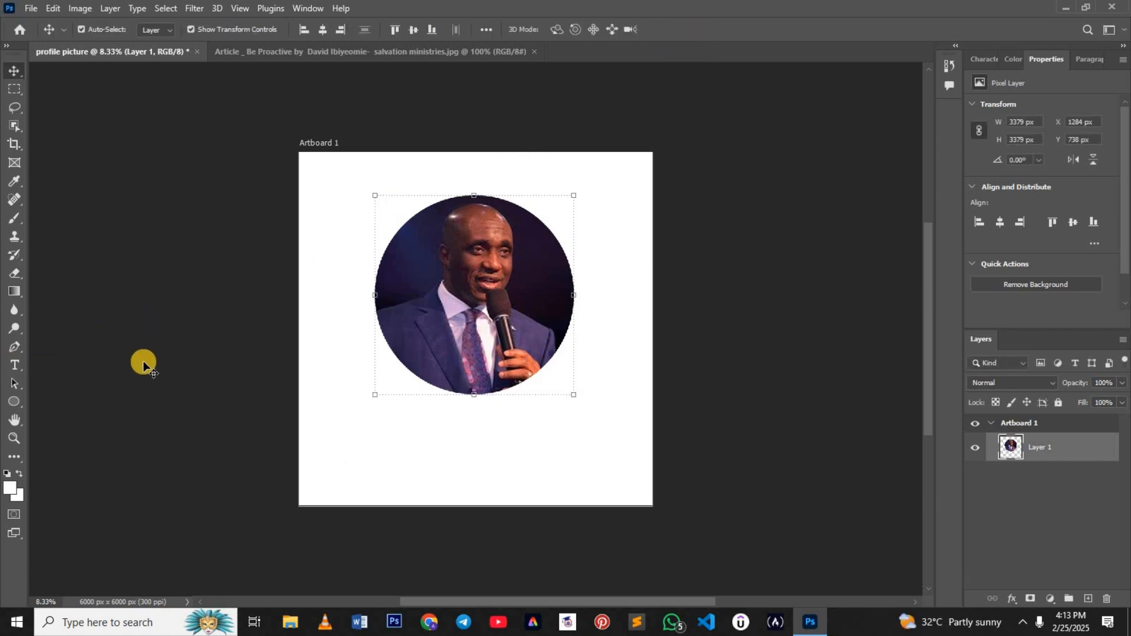
Step: Add a horizontal text line with the pastor's name, prefixed "Ps.", below the circular photo and shift it slightly right
left_click(17, 364)
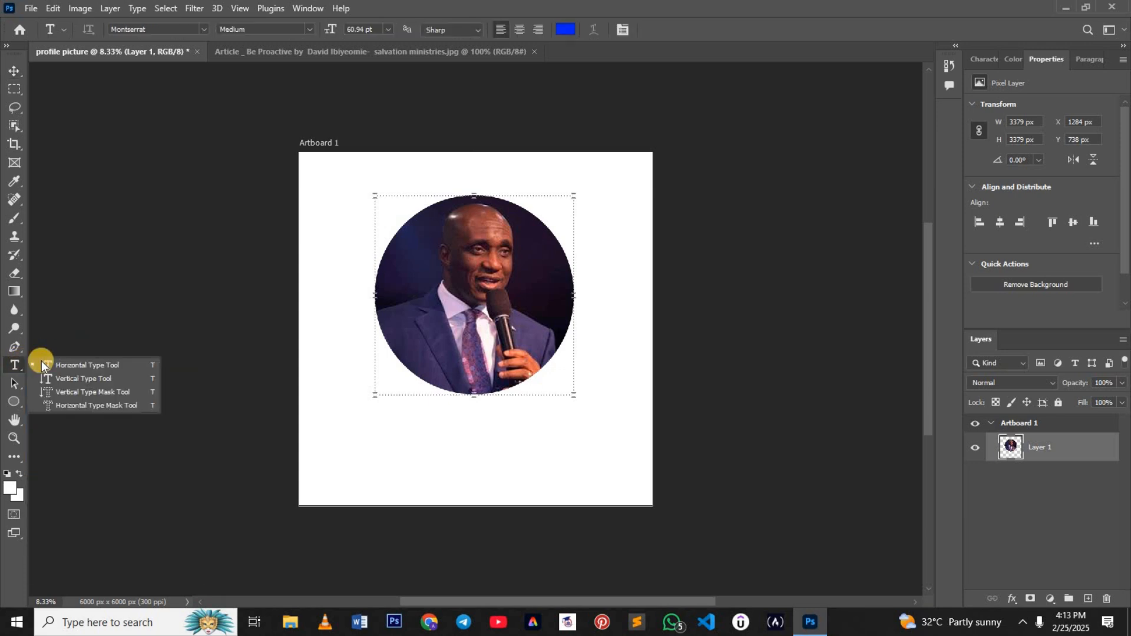
left_click(45, 362)
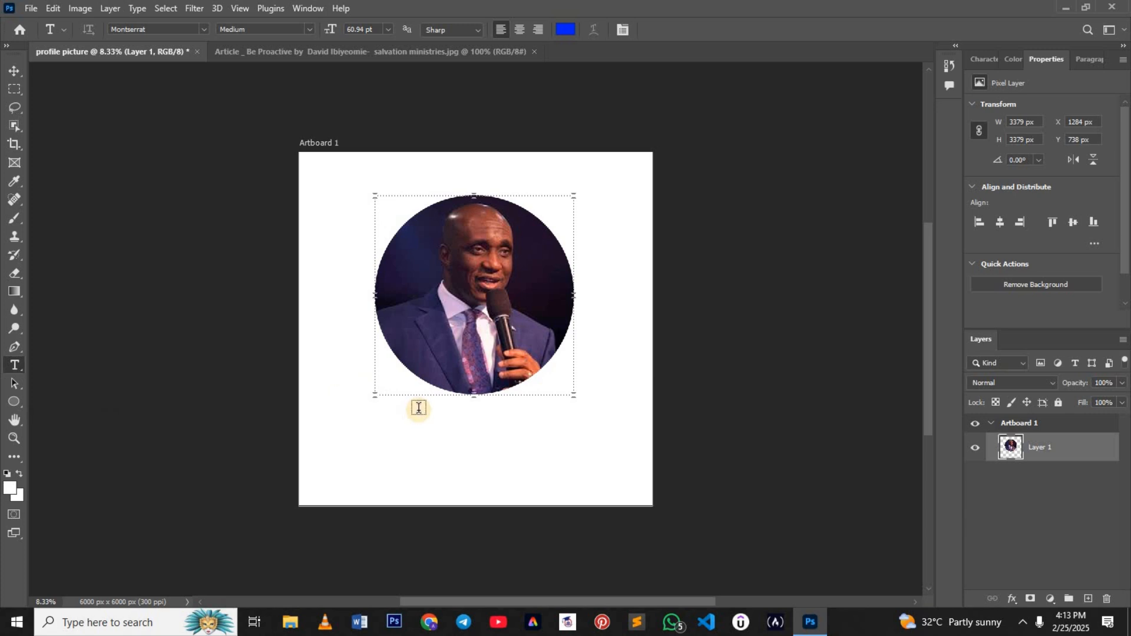
left_click(390, 431)
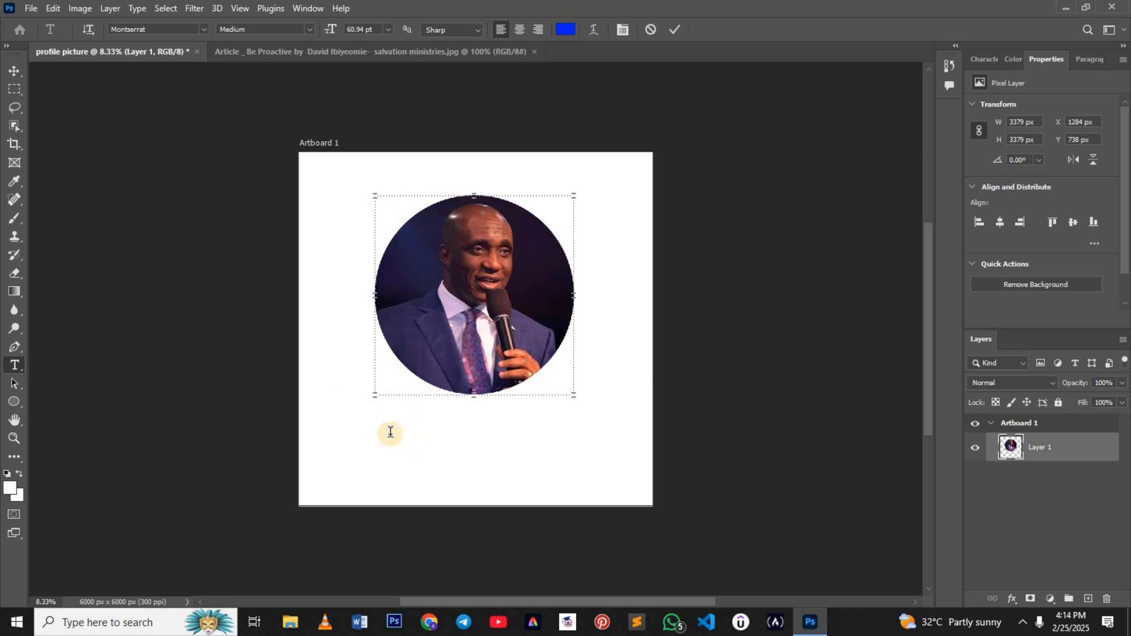
left_click_drag(390, 432, 506, 428)
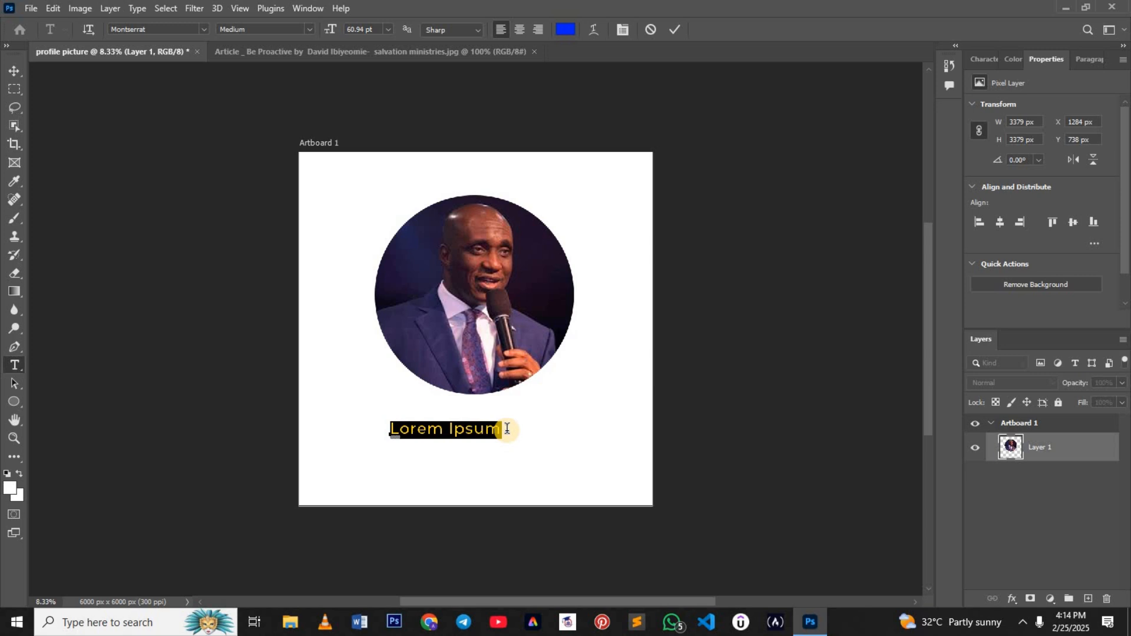
type("Ps")
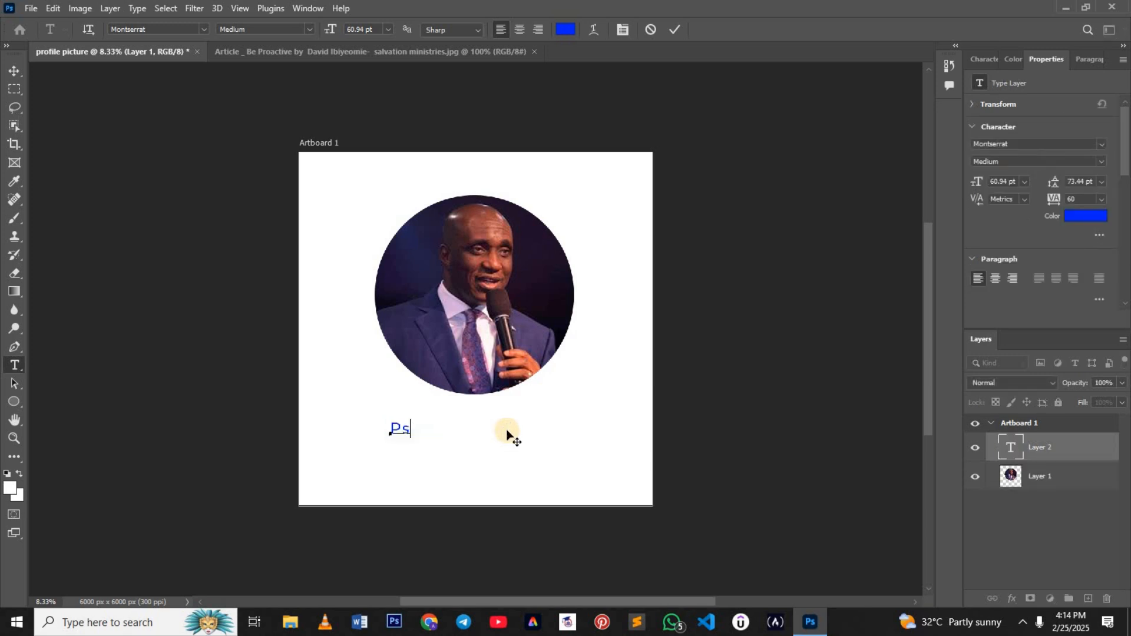
type(". Oyedepo")
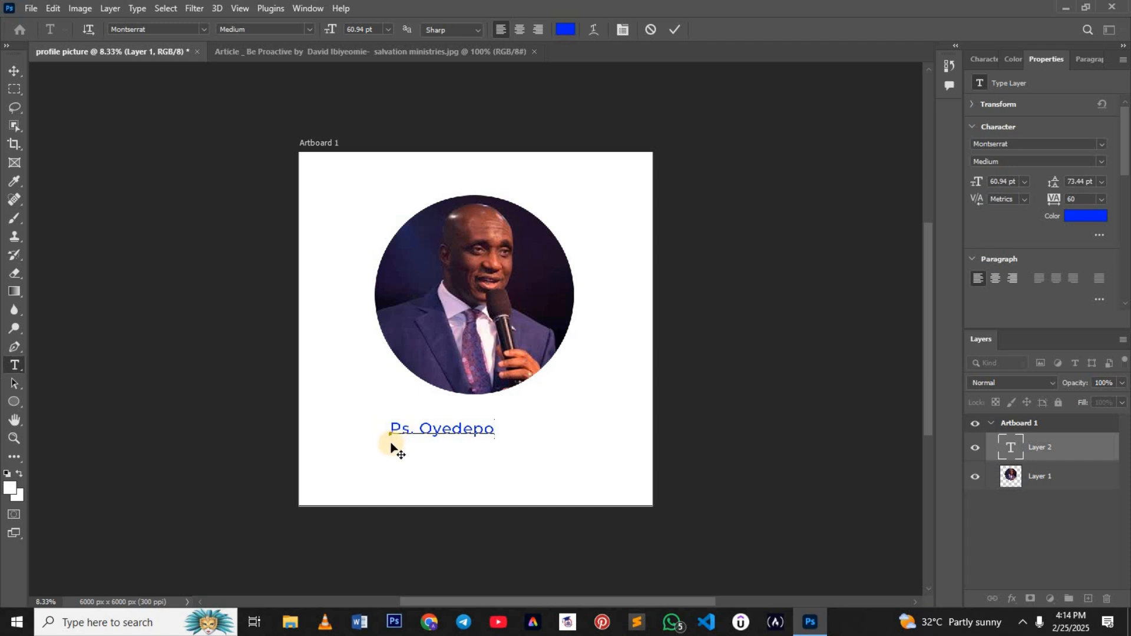
left_click_drag(391, 446, 415, 448)
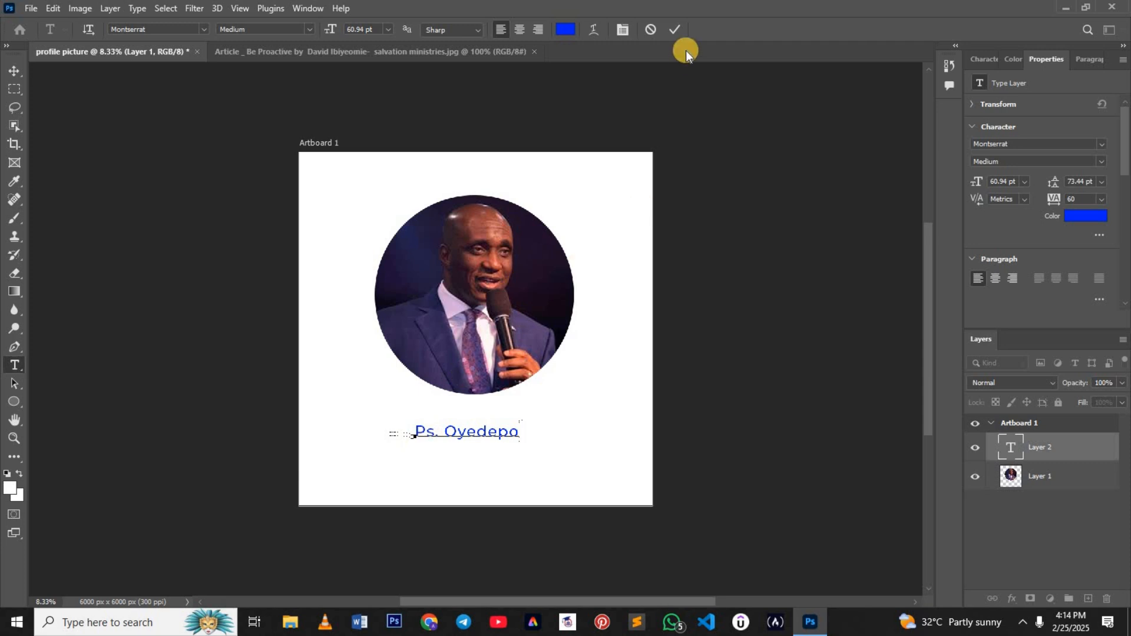
left_click(679, 30)
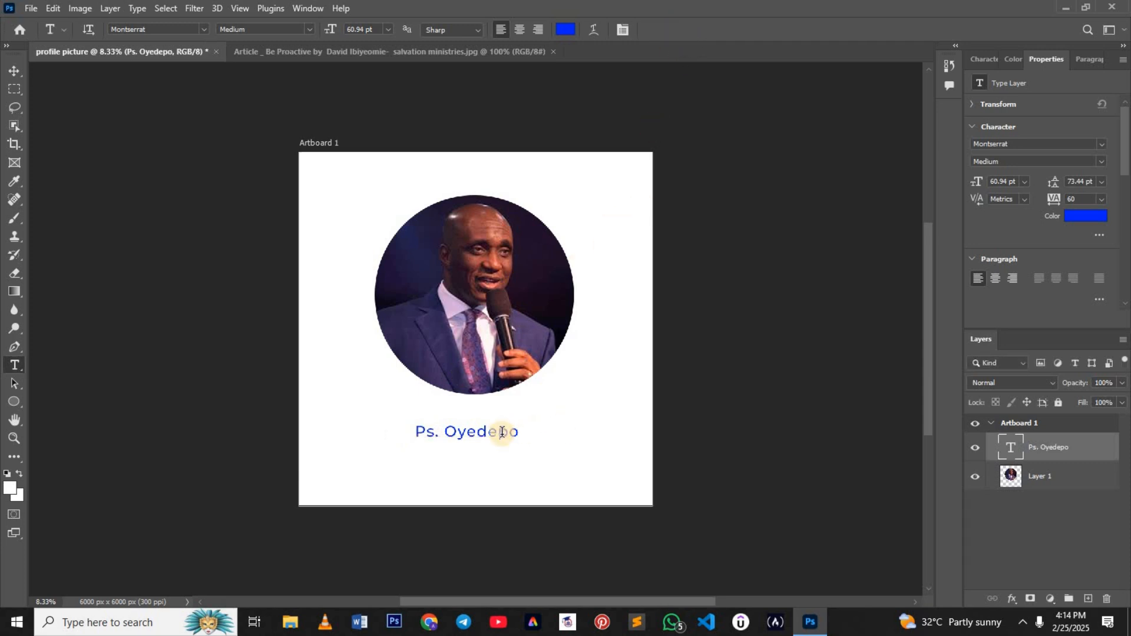
Step: Centre the name text horizontally below the photo and set its font size to 72 pt
left_click(18, 70)
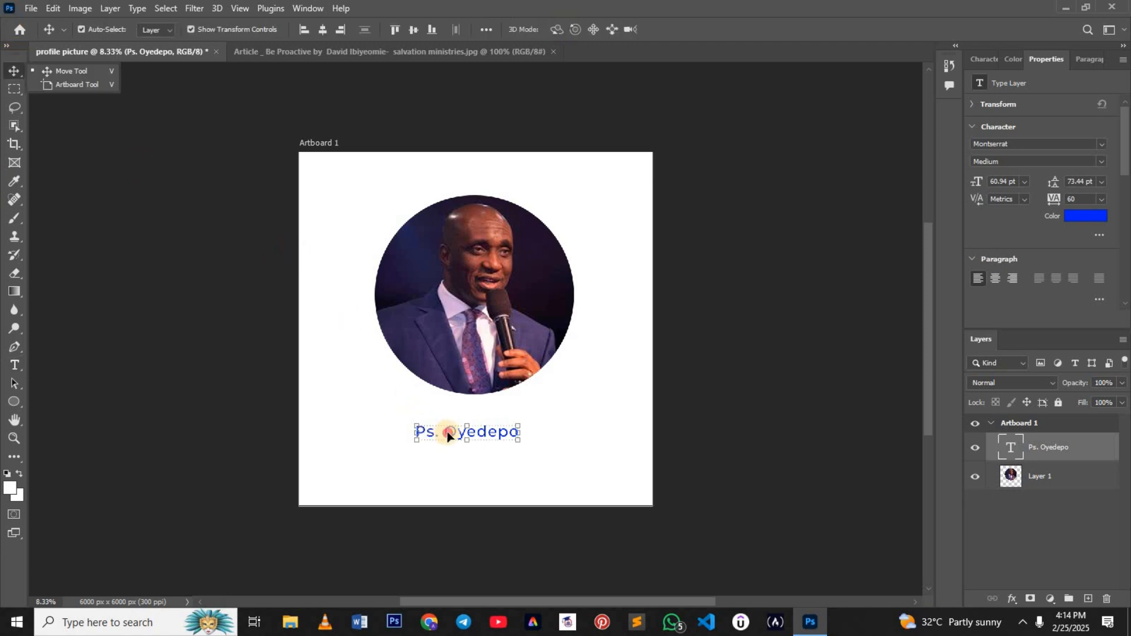
left_click_drag(444, 431, 452, 432)
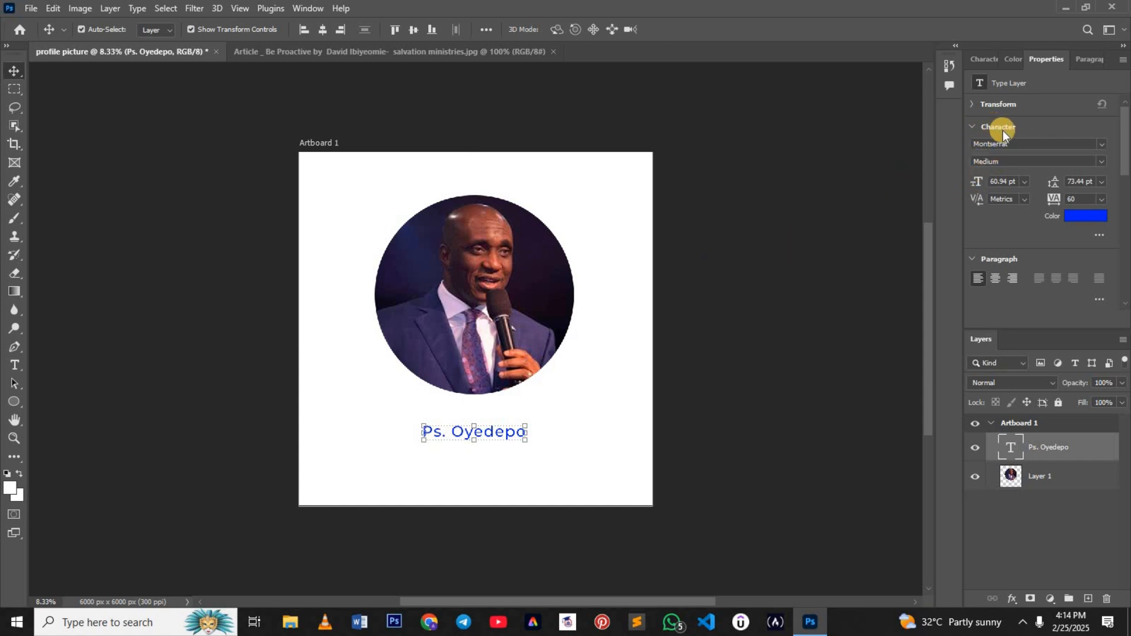
left_click(977, 60)
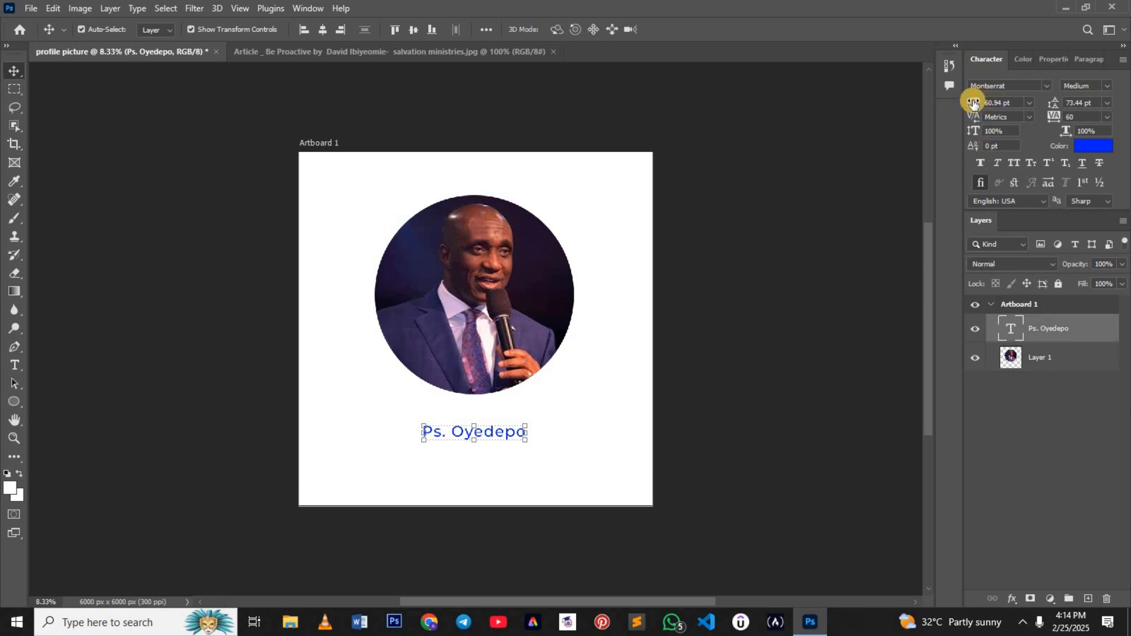
left_click(1029, 102)
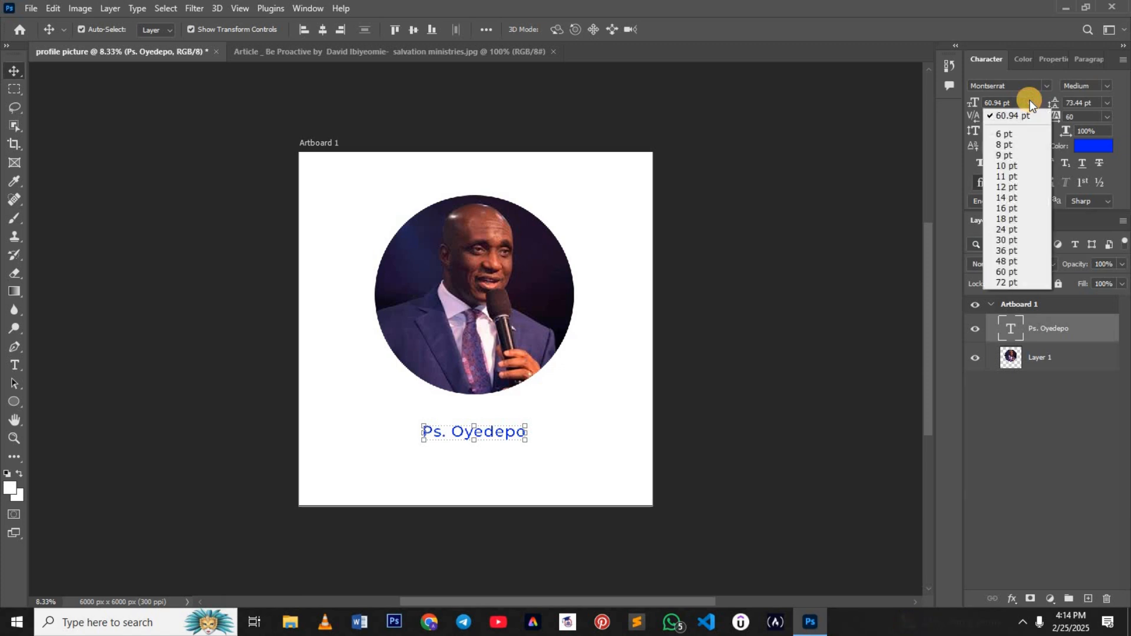
left_click(1007, 284)
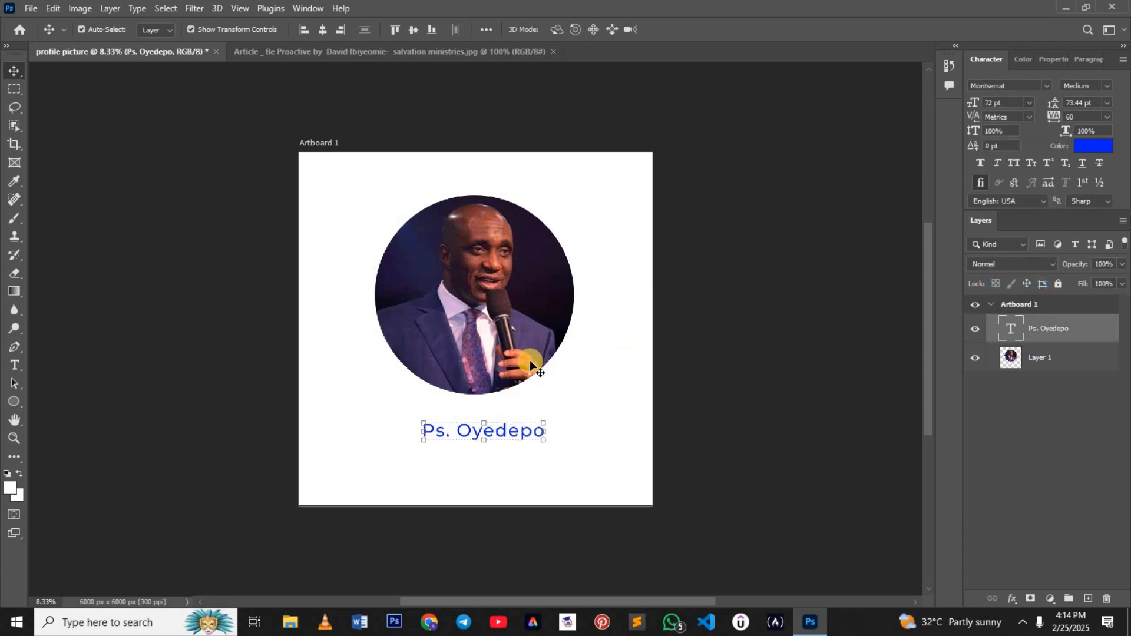
Step: Scale the name text up to about 151% and centre it just beneath the circular photo
left_click_drag(422, 422, 394, 321)
left_click_drag(437, 429, 461, 428)
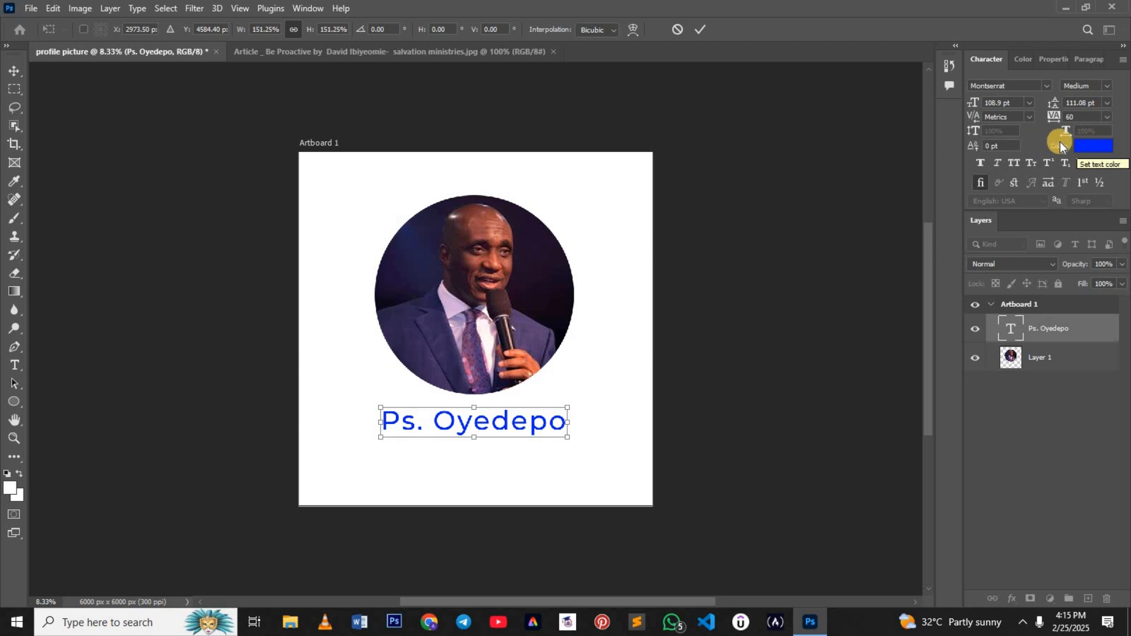
left_click(1096, 147)
left_click(701, 33)
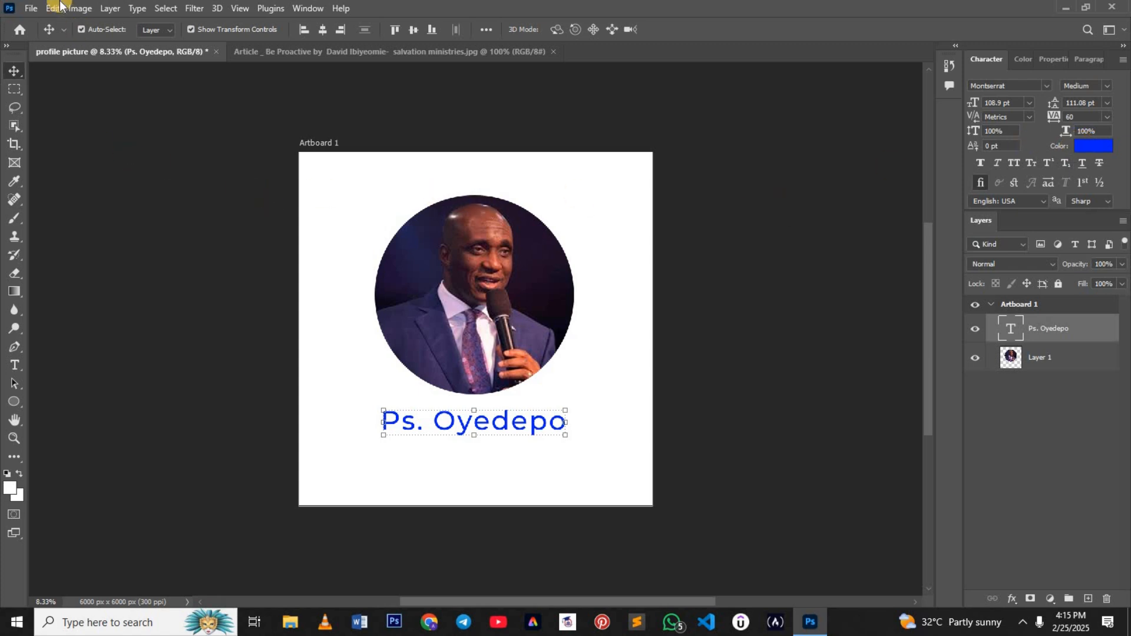
Step: Save the document as "profile picture" in Photoshop format in the desktop's Designs > Editable Files folder, with Maximize Compatibility on
left_click(27, 7)
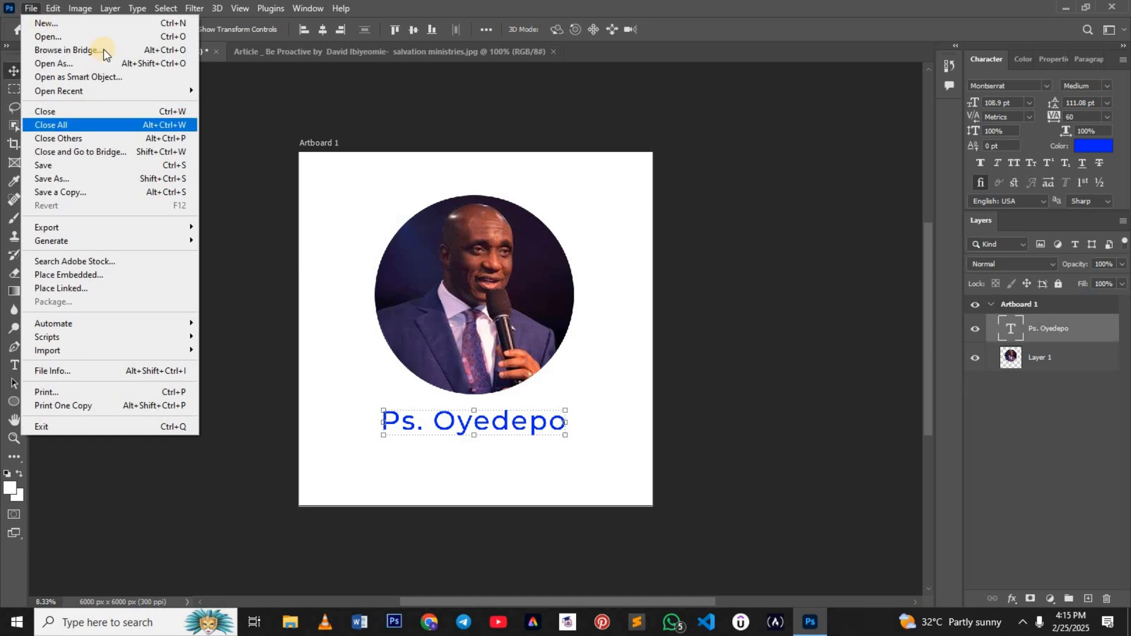
left_click(125, 169)
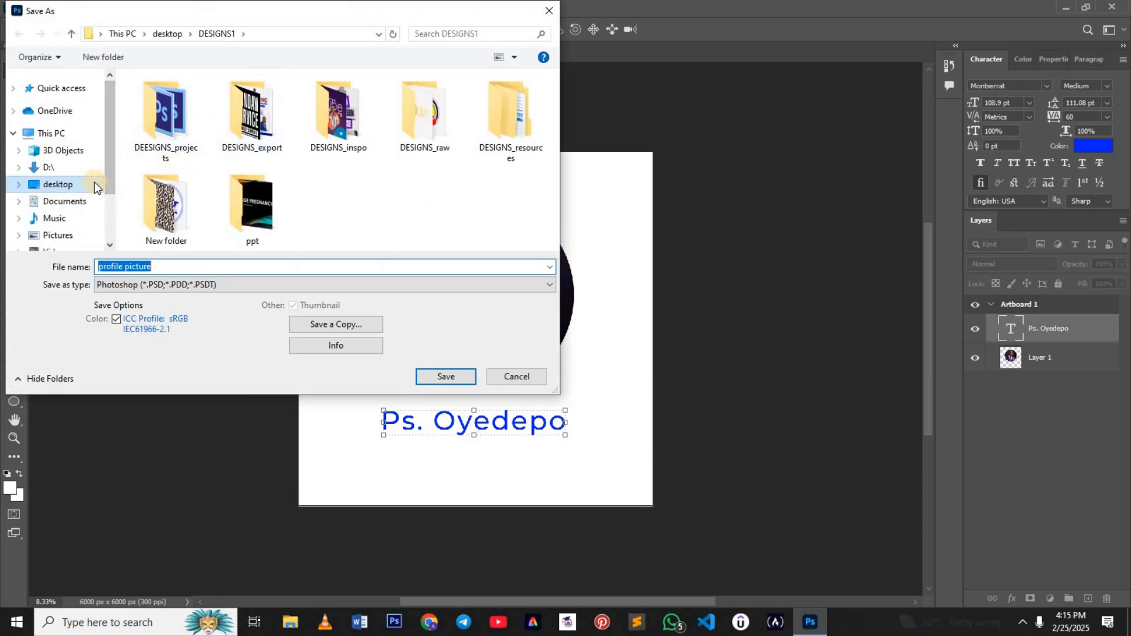
left_click(94, 183)
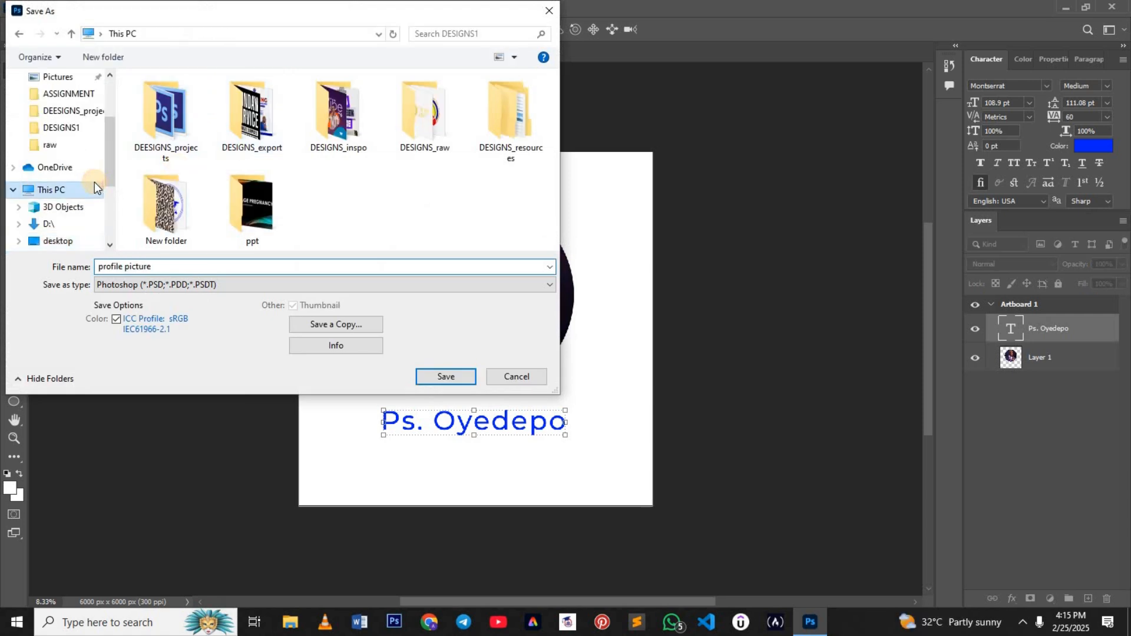
left_click(90, 243)
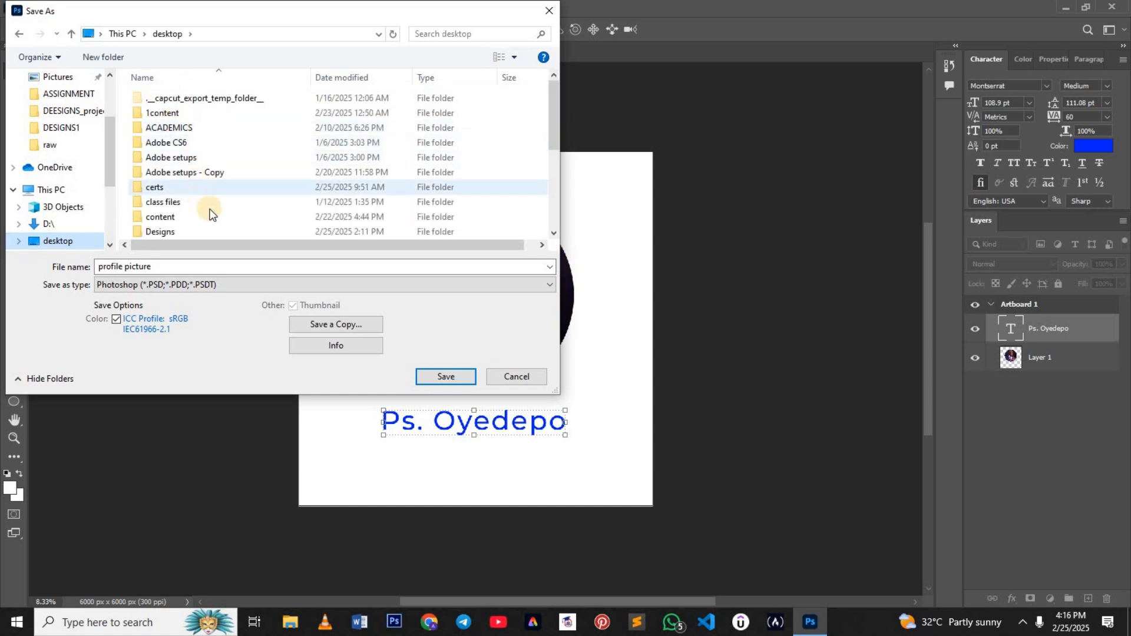
left_click(254, 230)
double_click(253, 230)
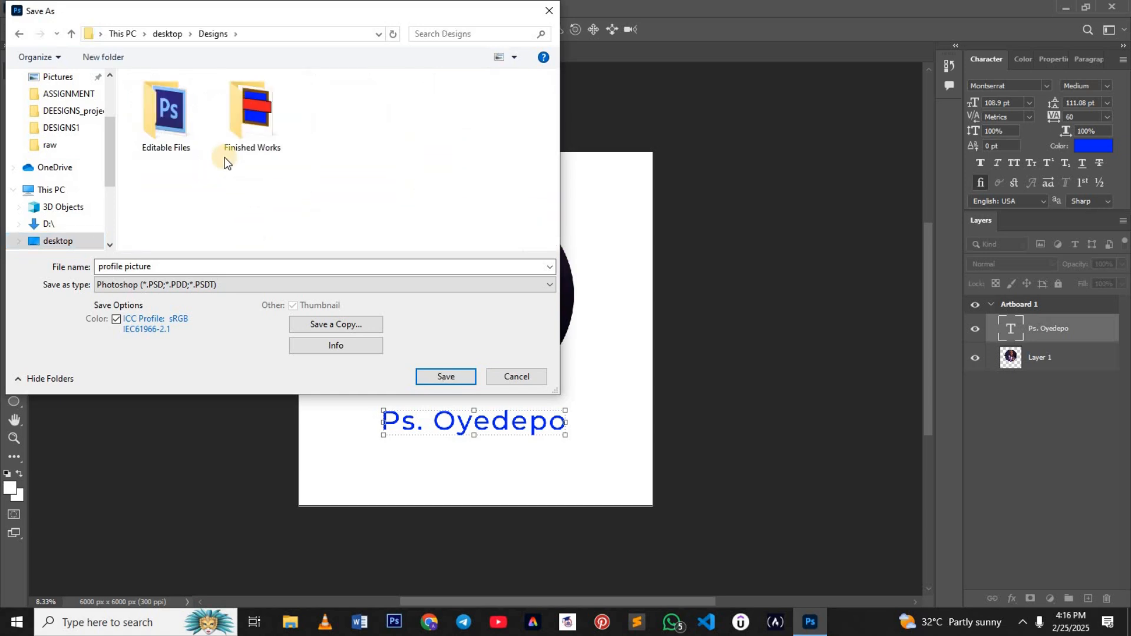
double_click(193, 138)
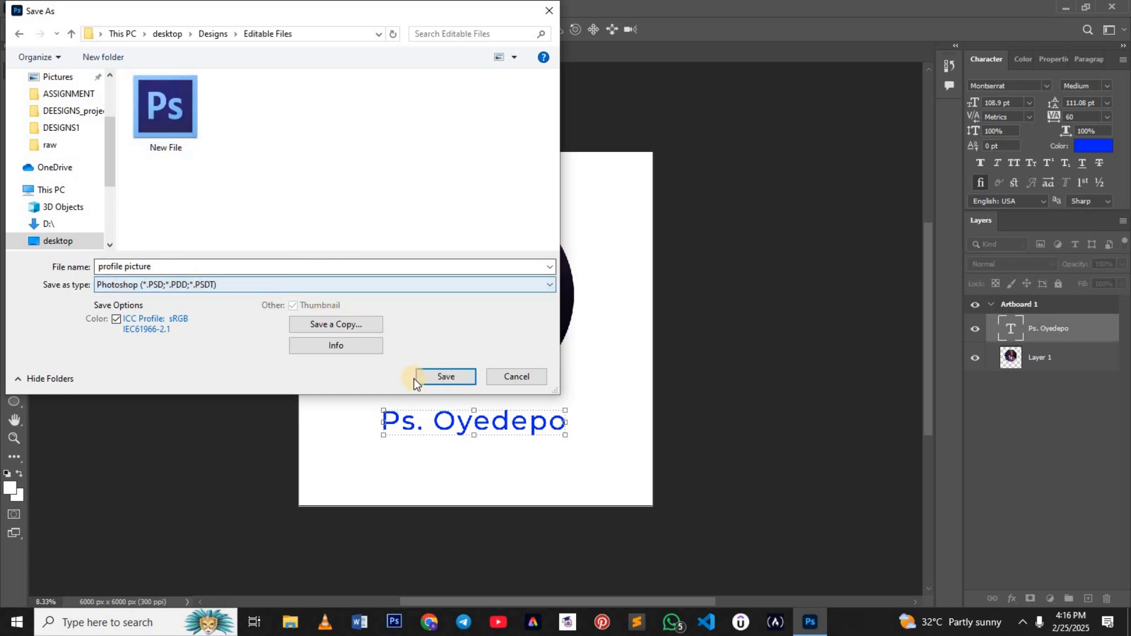
left_click(437, 378)
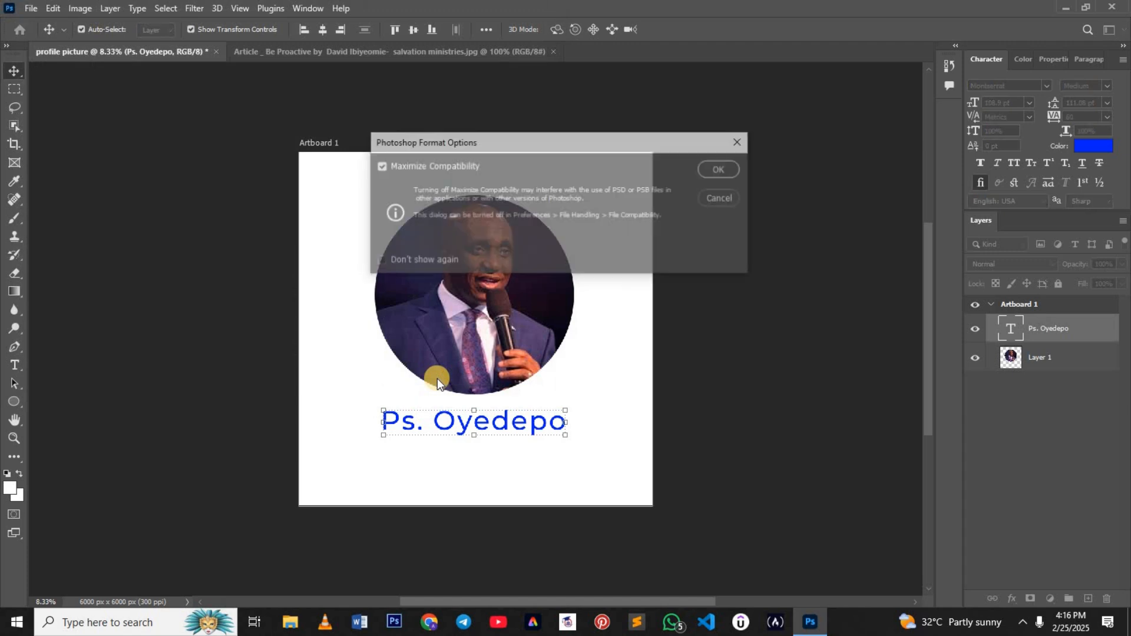
left_click(712, 168)
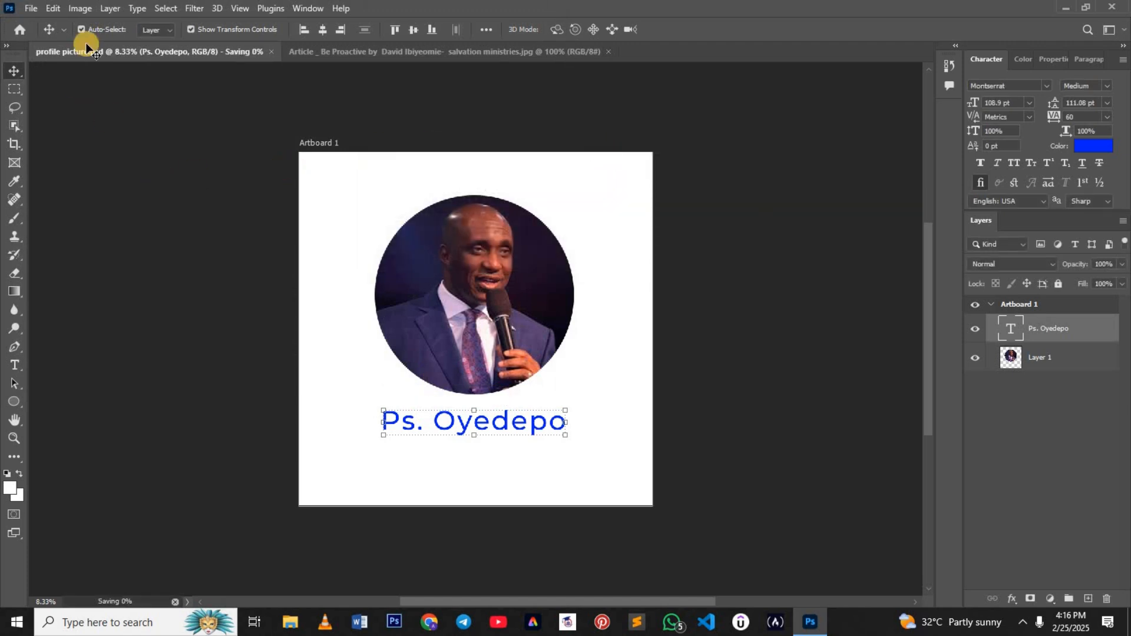
Step: Save a JPEG copy named "profile picture copy" in the Designs > Finished Works folder at quality 12, Baseline ("Standard")
left_click(31, 8)
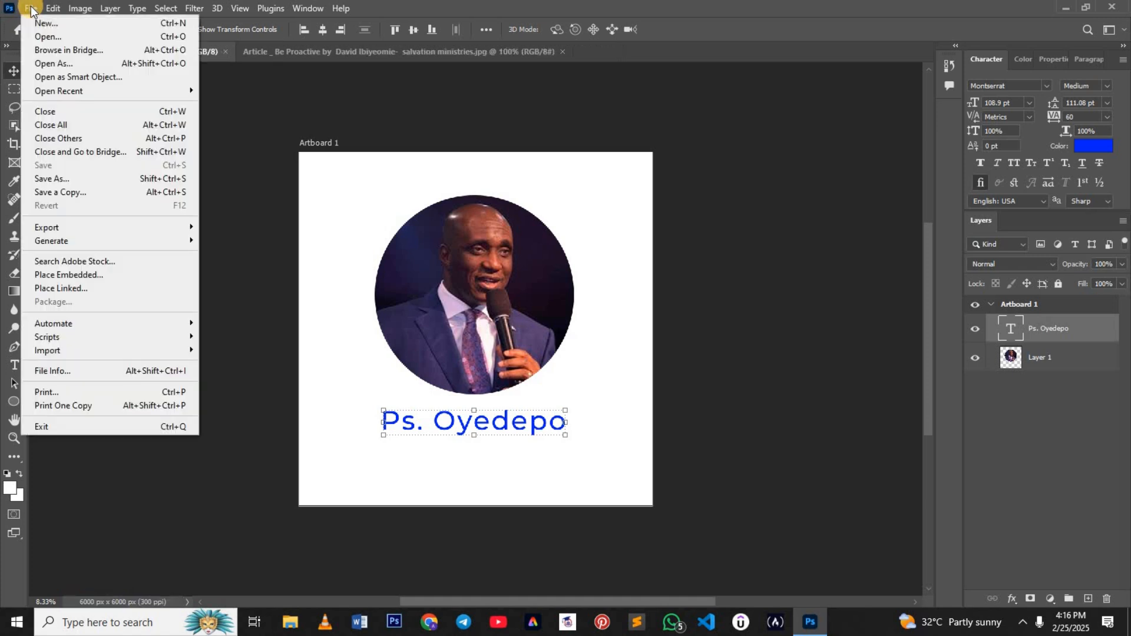
left_click(94, 196)
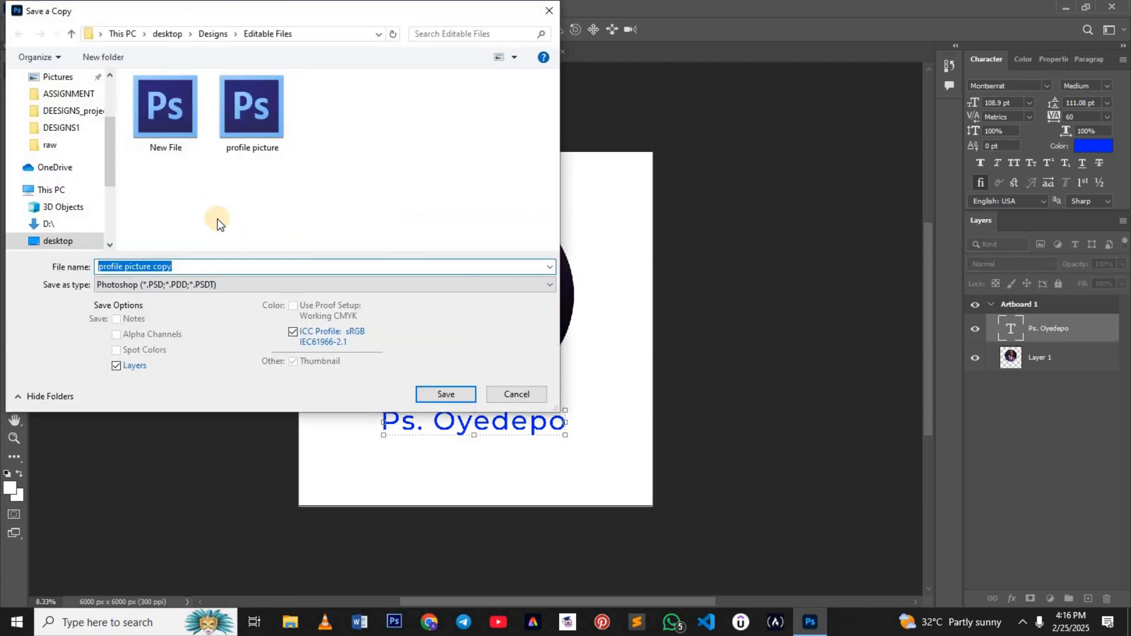
left_click(212, 34)
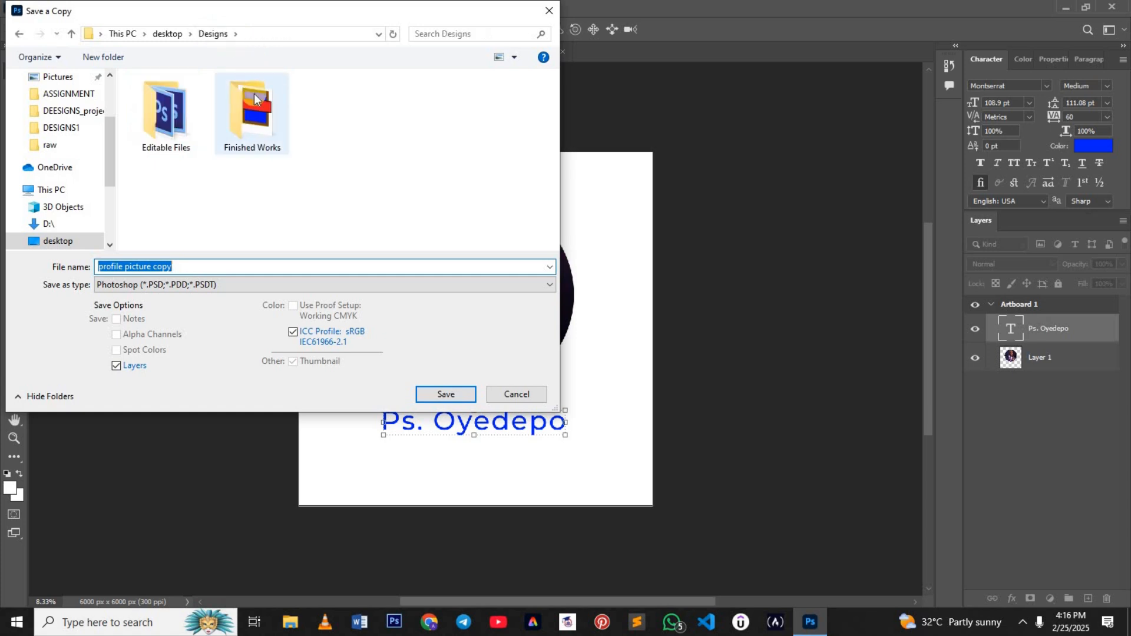
double_click(254, 99)
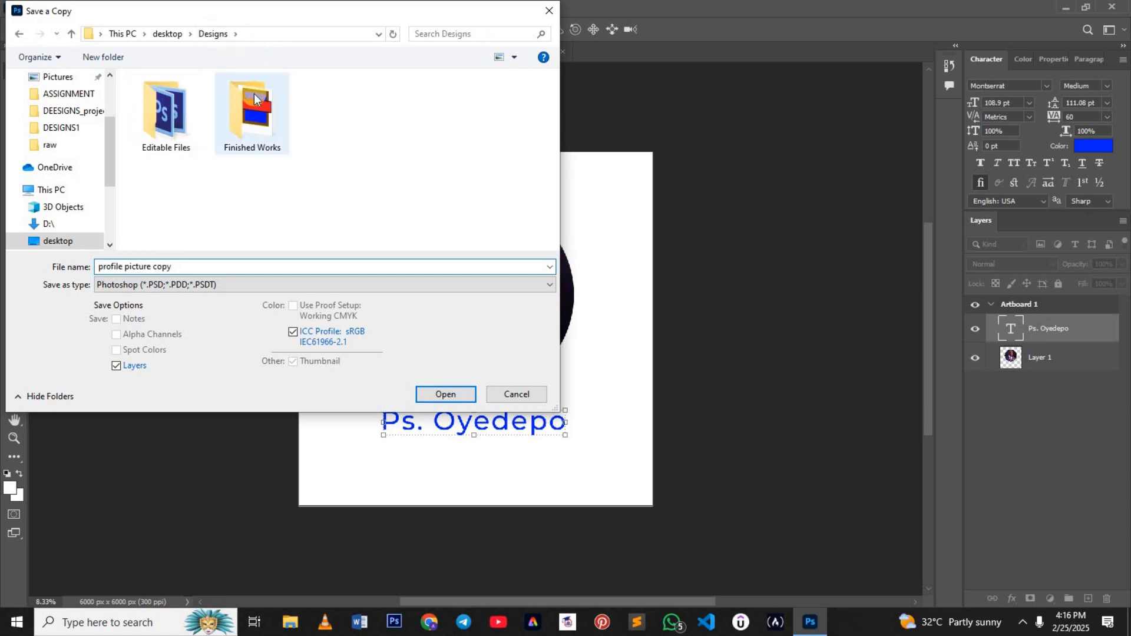
left_click(458, 283)
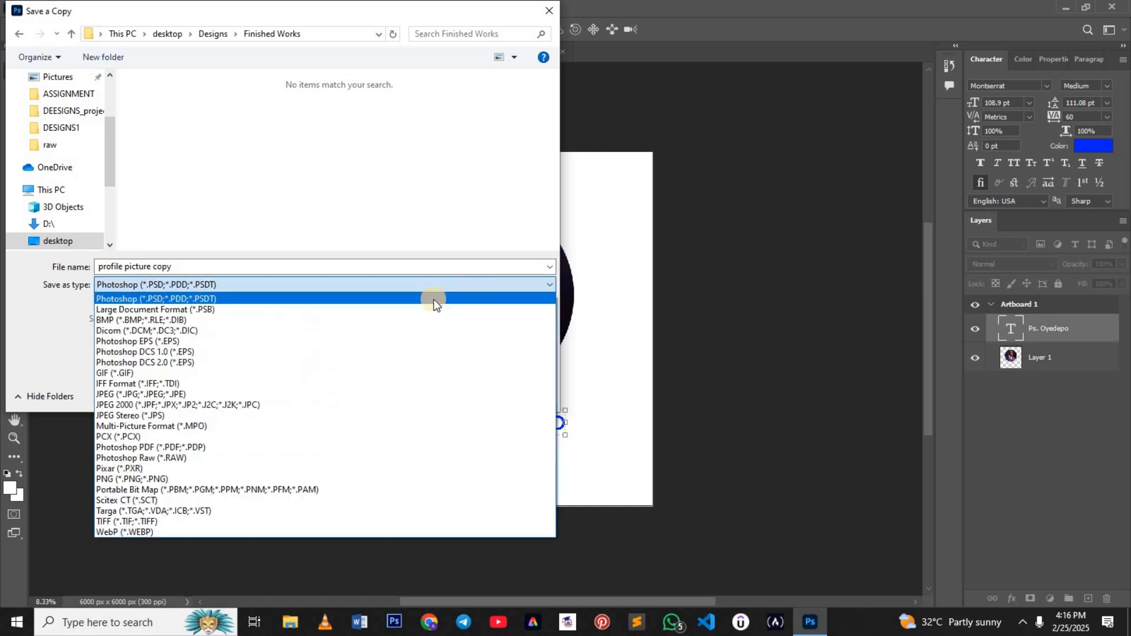
left_click(186, 395)
left_click(439, 395)
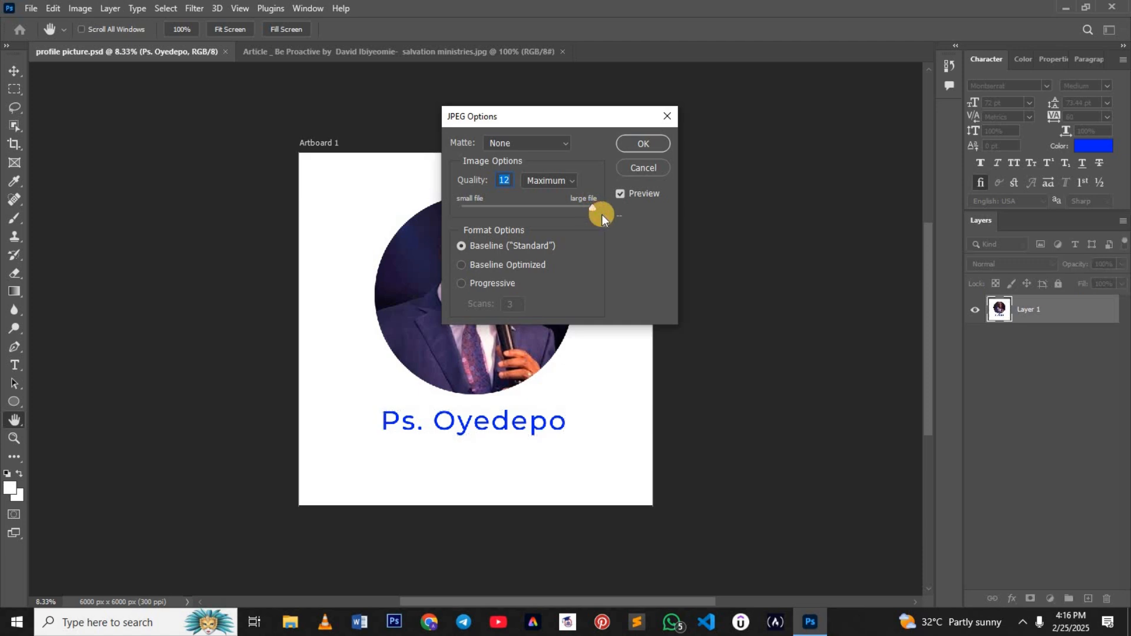
left_click(641, 144)
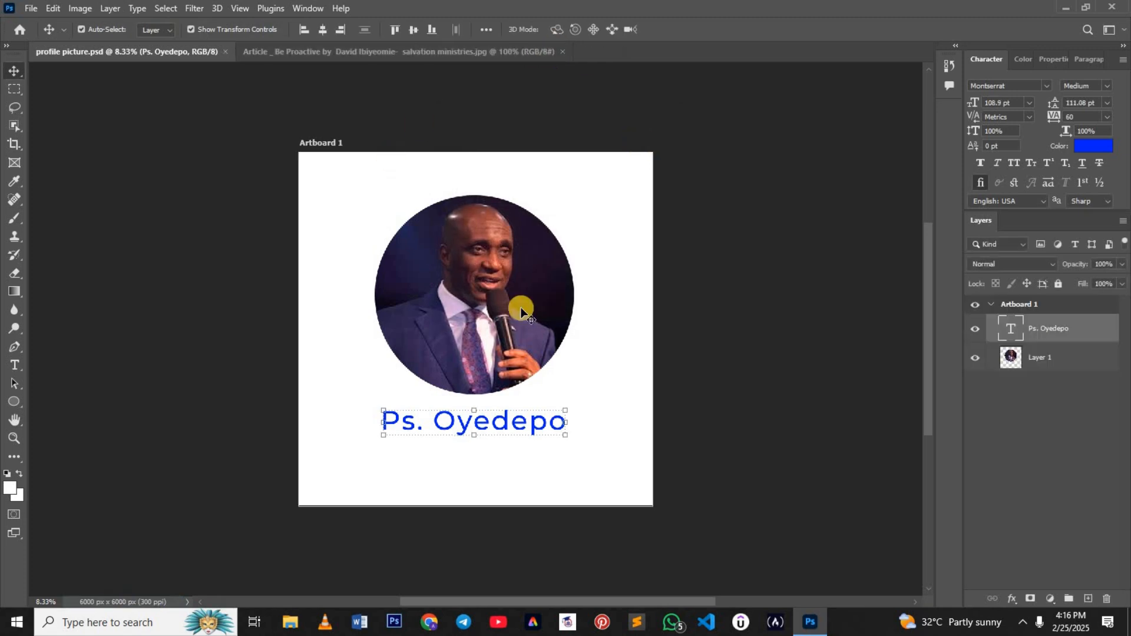
left_click(293, 622)
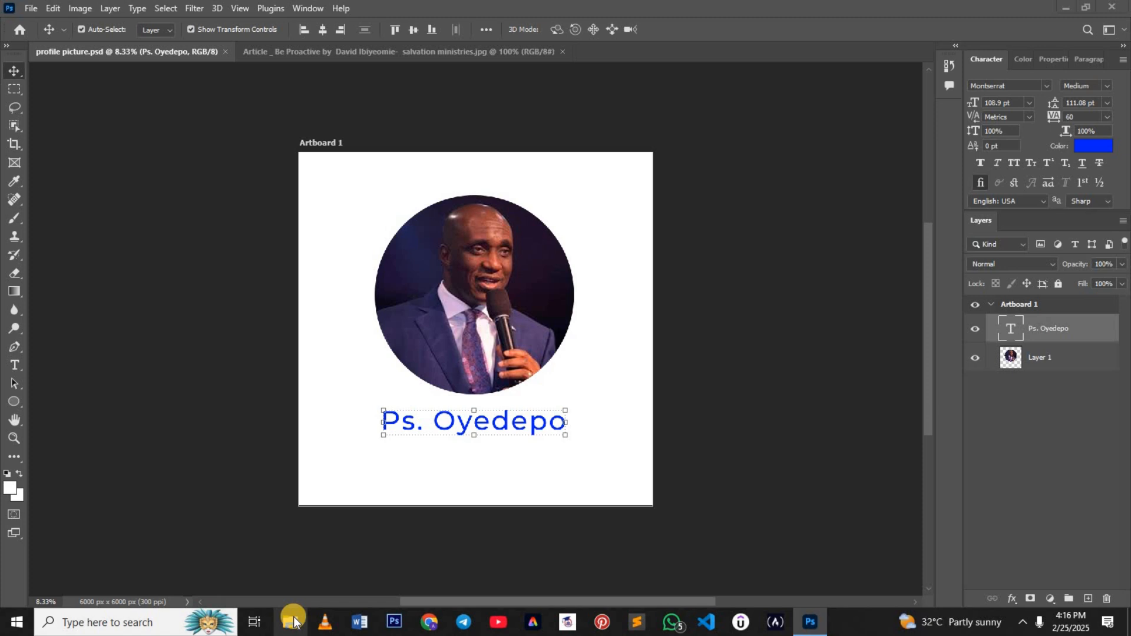
left_click(291, 622)
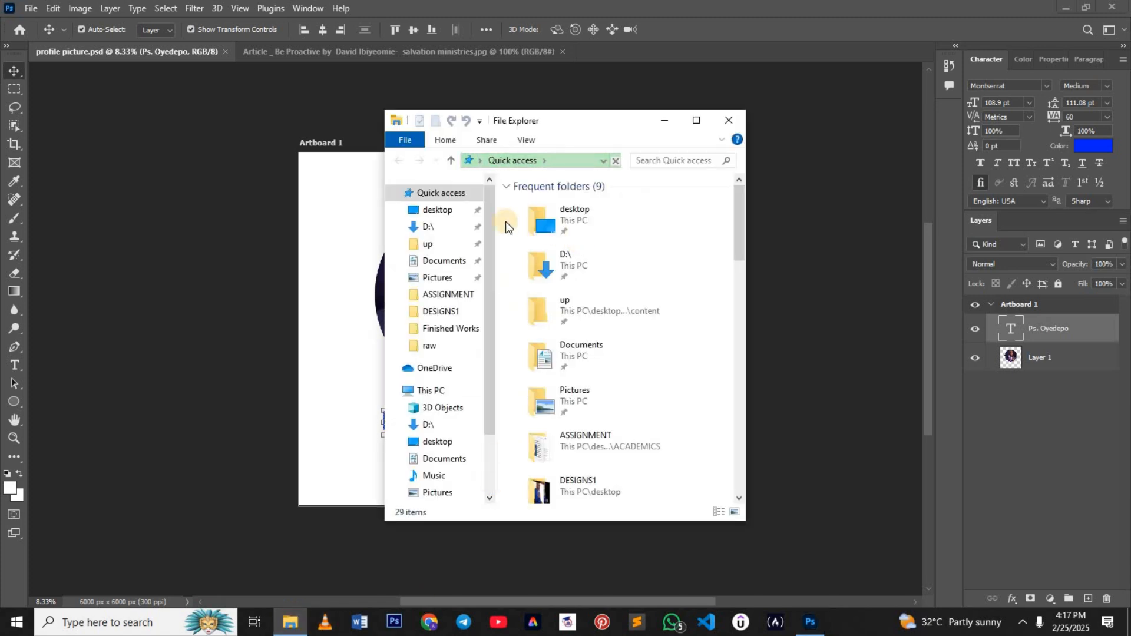
left_click(734, 118)
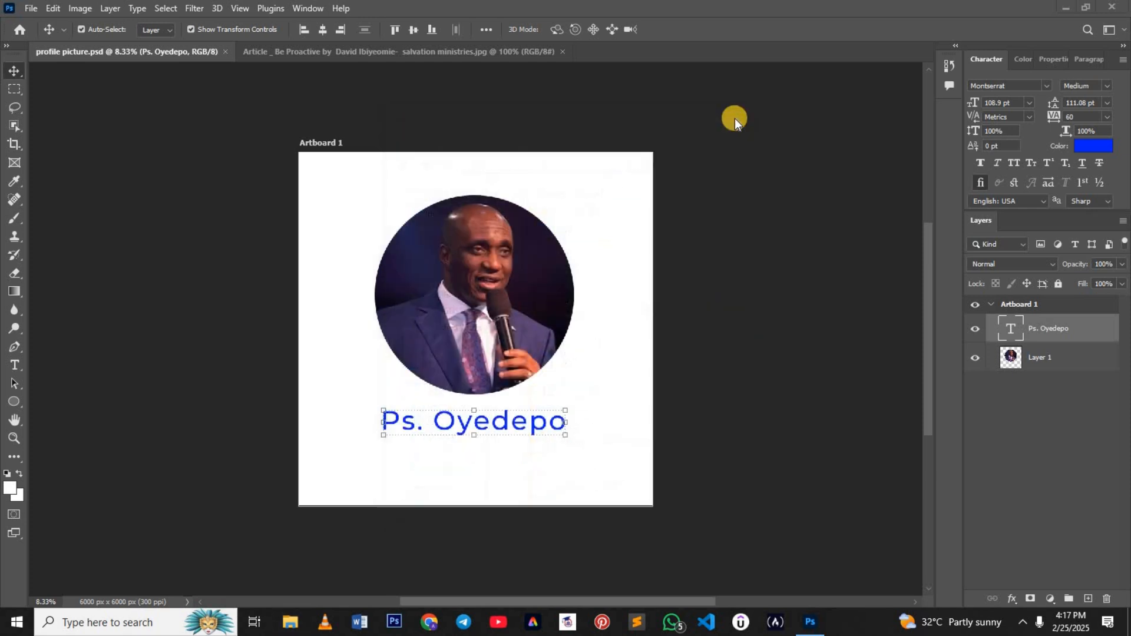